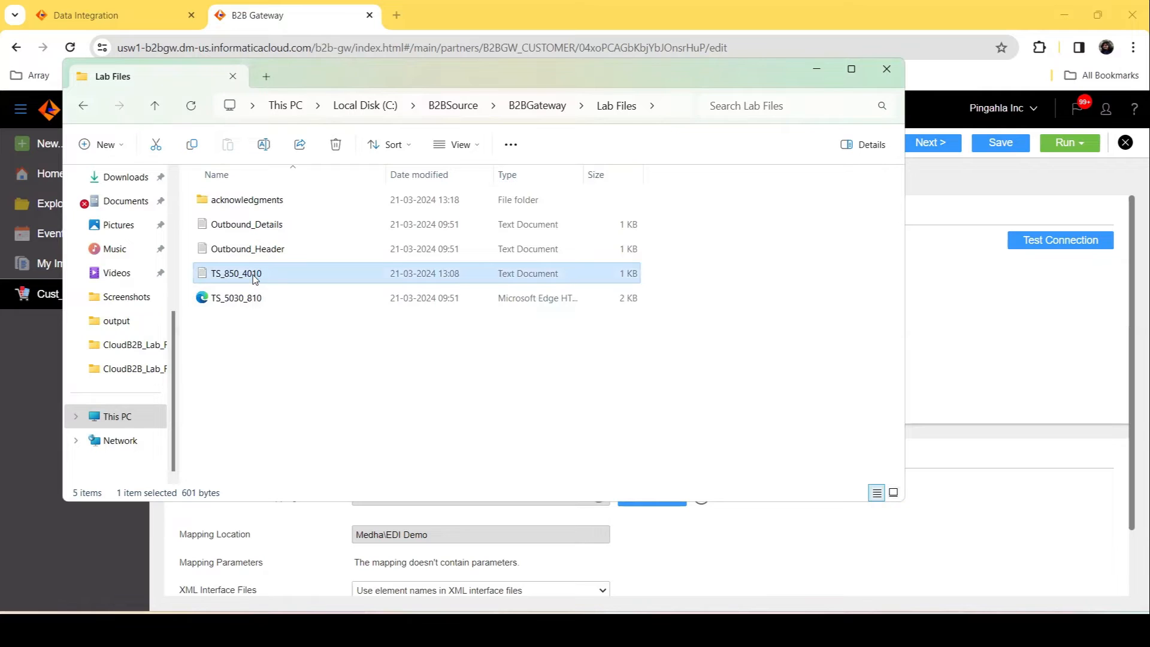
# Step: Open the TS_850_4010 source file from the Lab Files folder to view its EDI 850 content
pyautogui.doubleClick(253, 276)
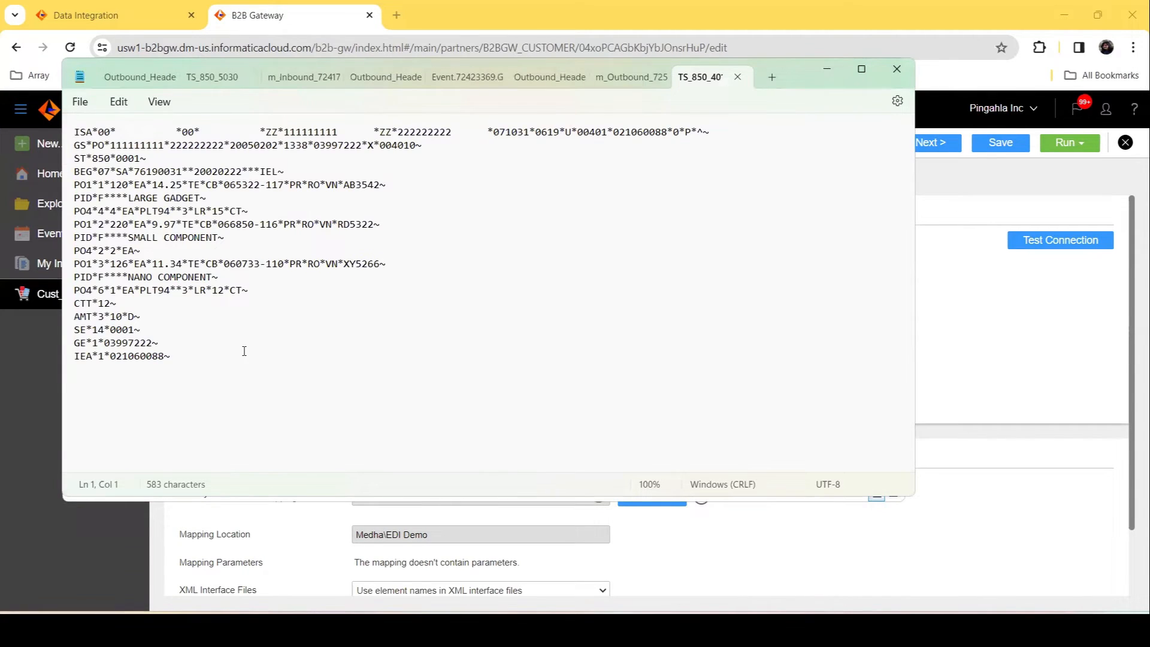
pyautogui.click(1012, 337)
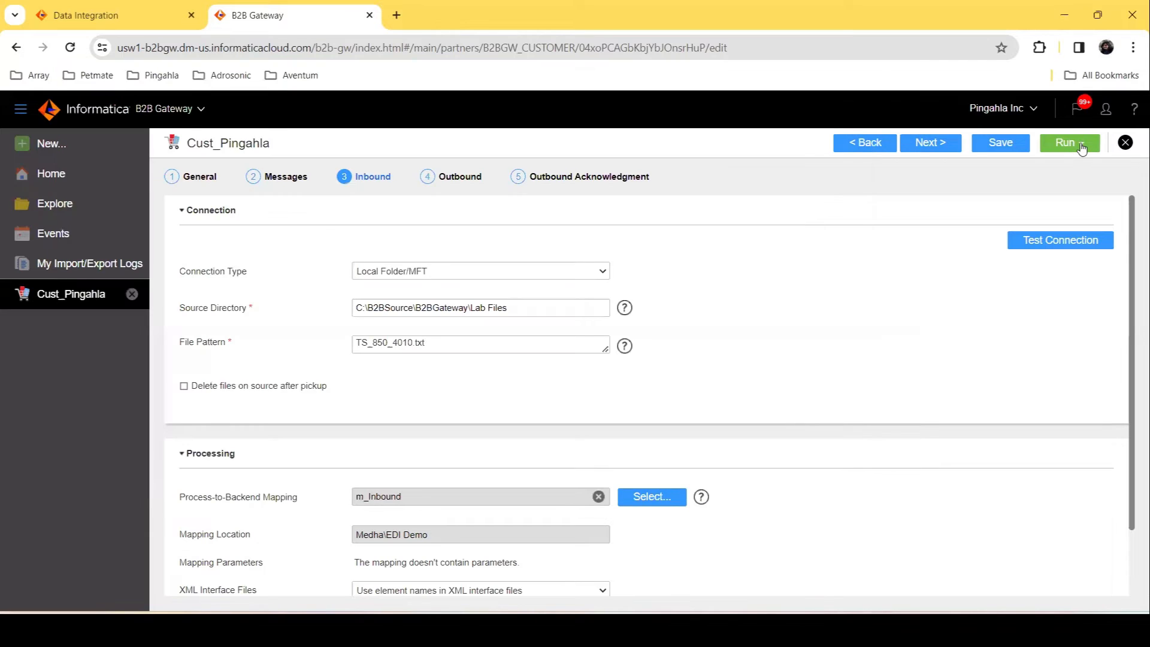
# Step: Run the partner's inbound flow
pyautogui.click(1082, 148)
pyautogui.click(1047, 173)
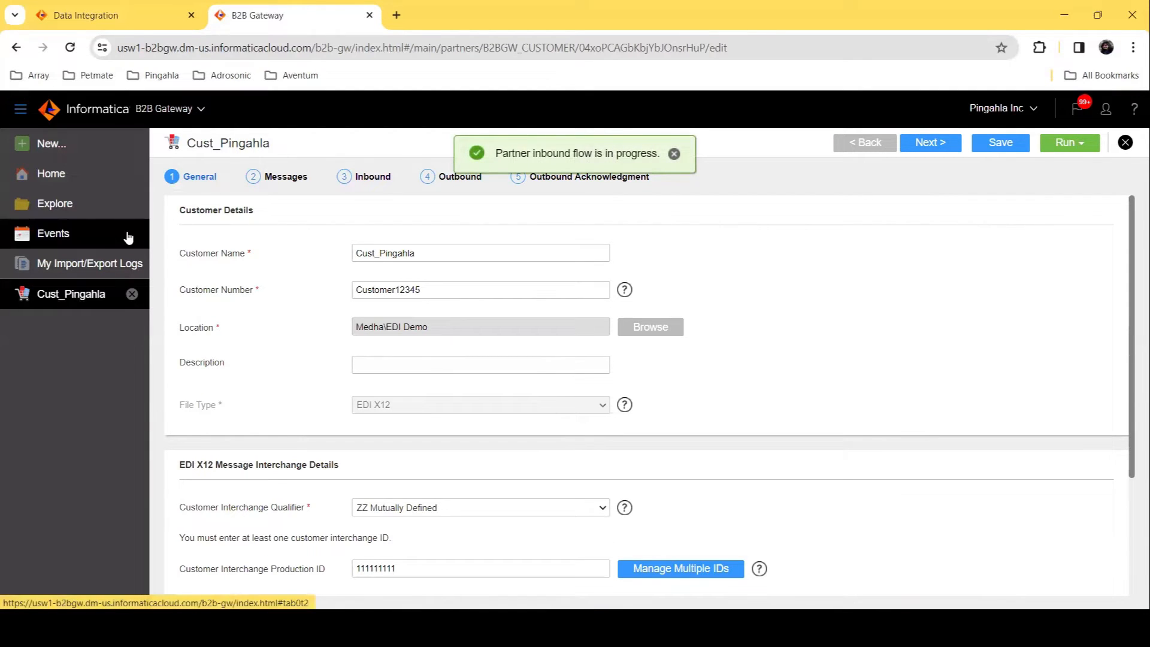
# Step: Open the Data Integration job list to check the partner's job status
pyautogui.click(107, 6)
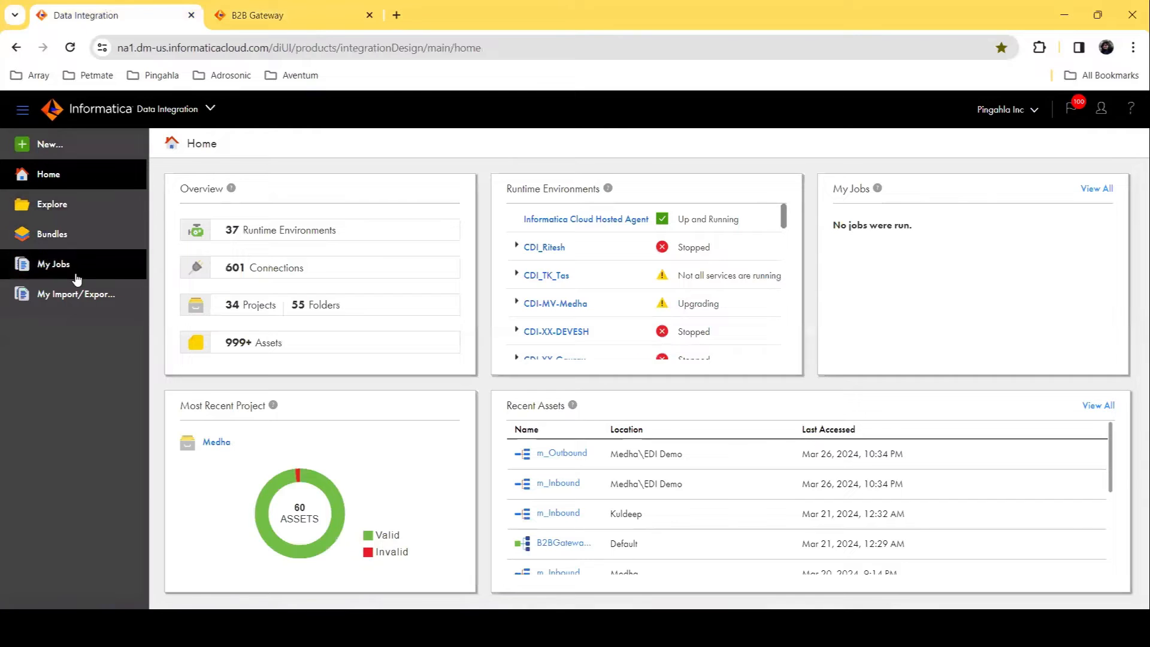
pyautogui.click(66, 264)
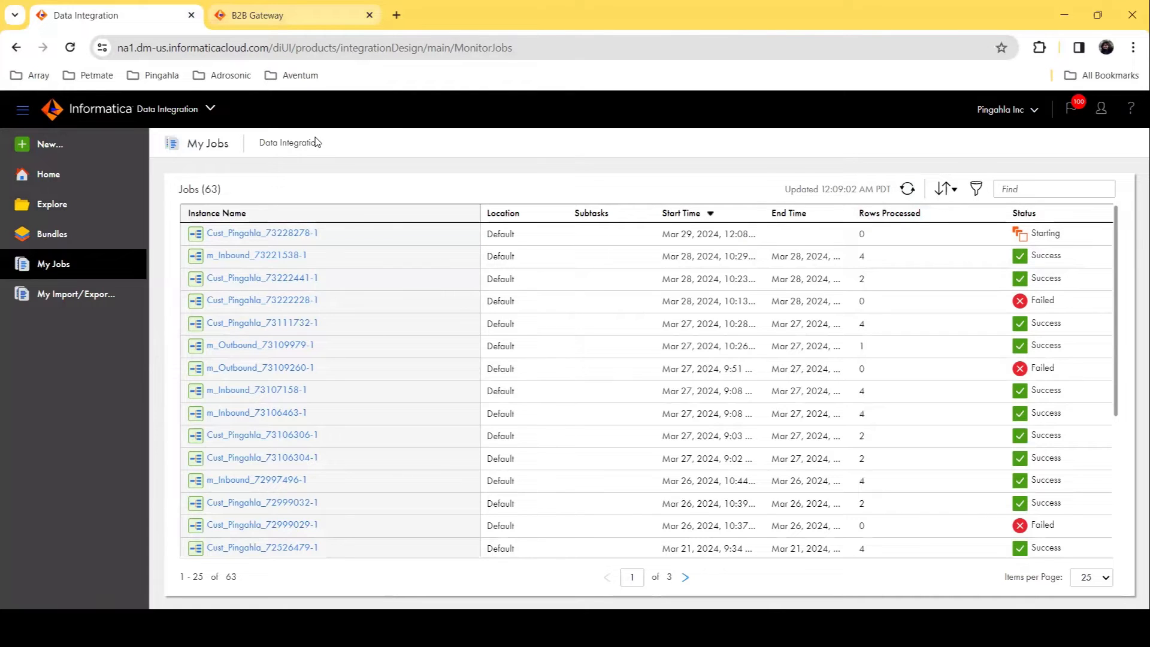
# Step: Review the event statistics and charts on the B2B Gateway home dashboard
pyautogui.click(294, 15)
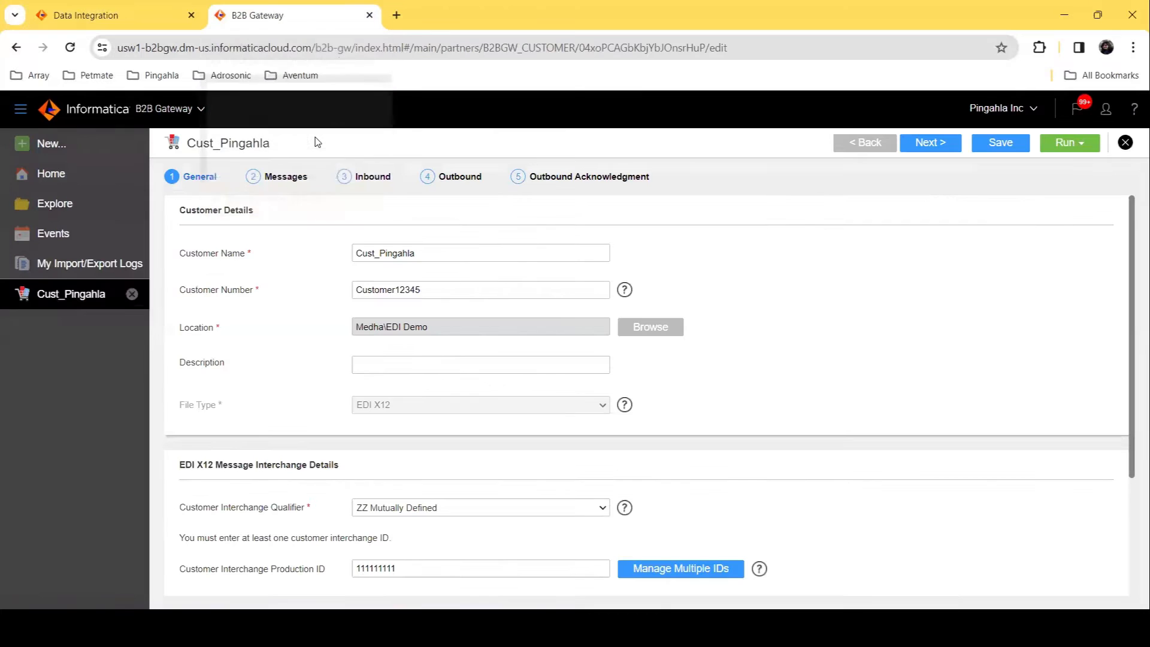
pyautogui.click(54, 177)
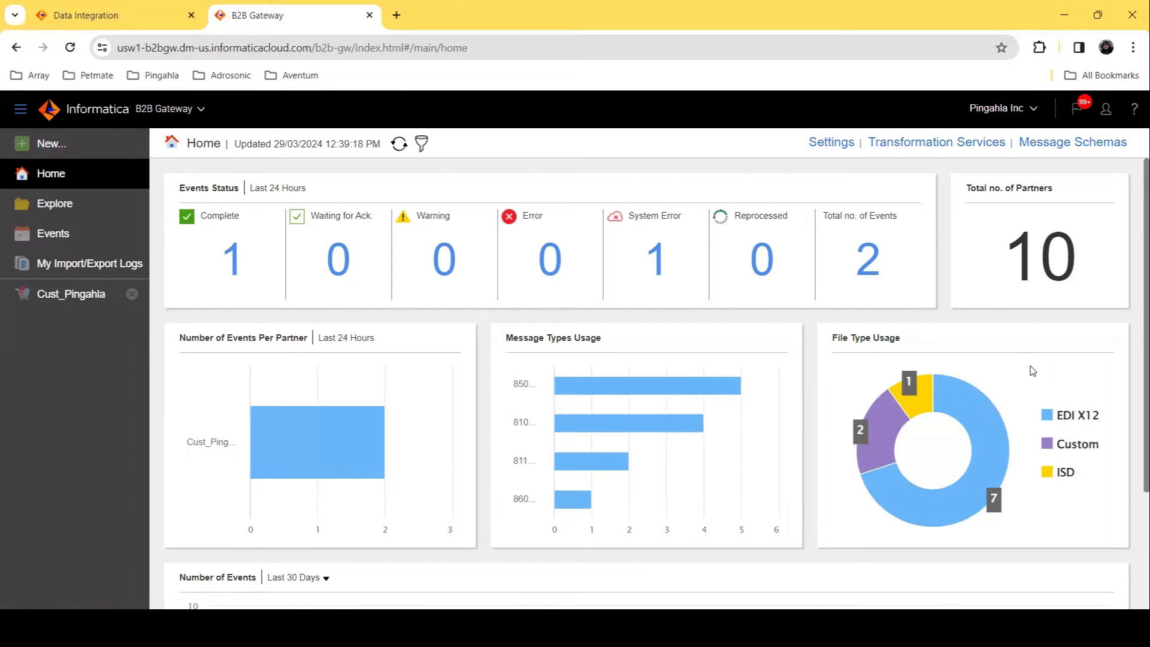
pyautogui.scroll(-2, 1033, 371)
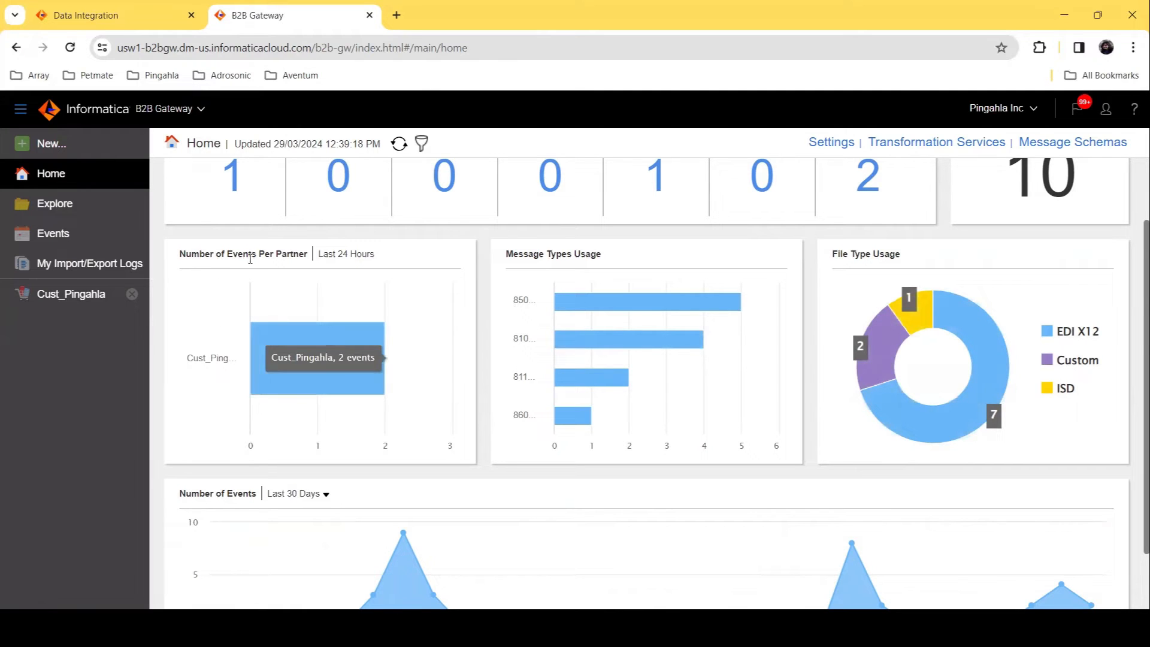
pyautogui.scroll(-2, 290, 258)
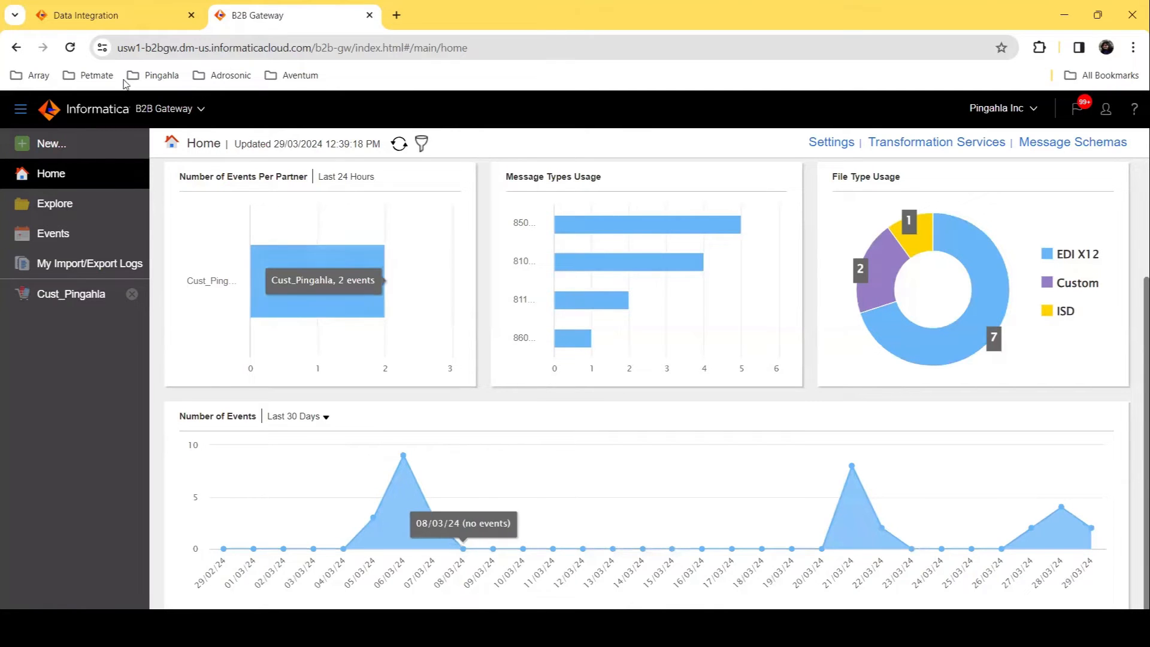
pyautogui.click(127, 27)
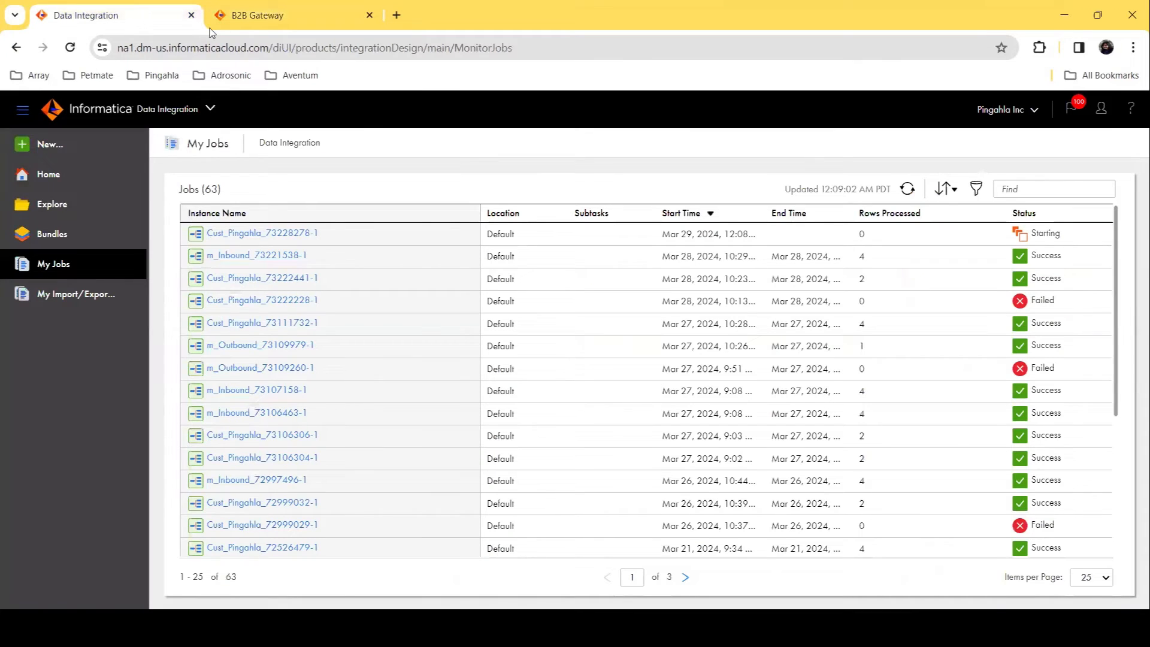
pyautogui.click(908, 190)
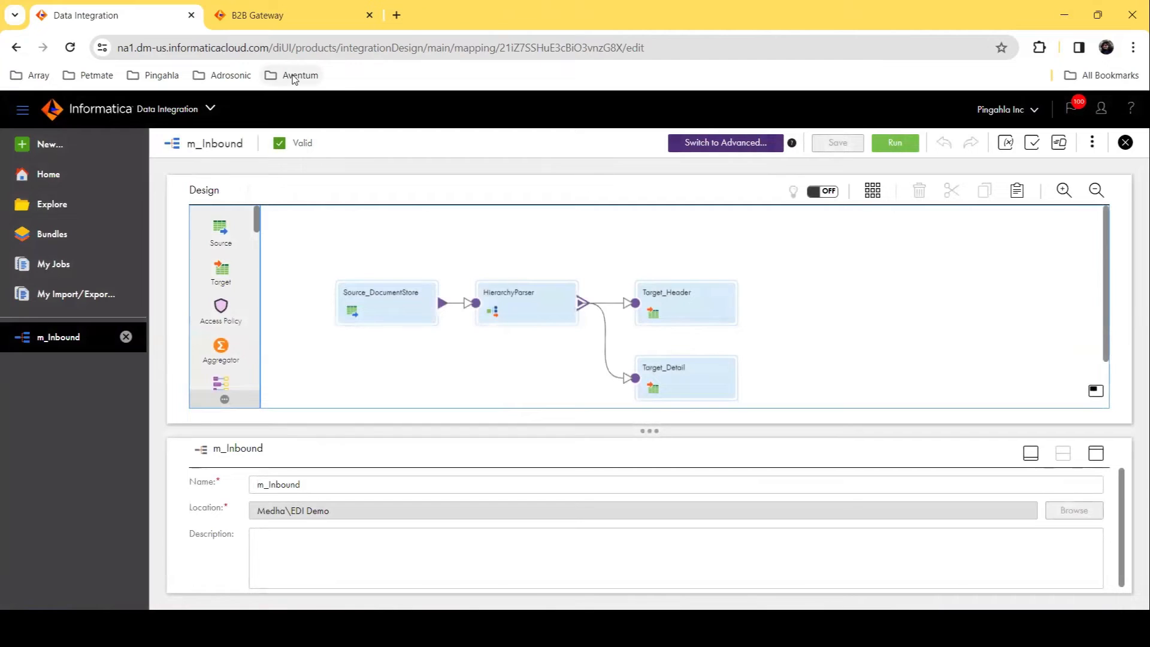
pyautogui.click(293, 26)
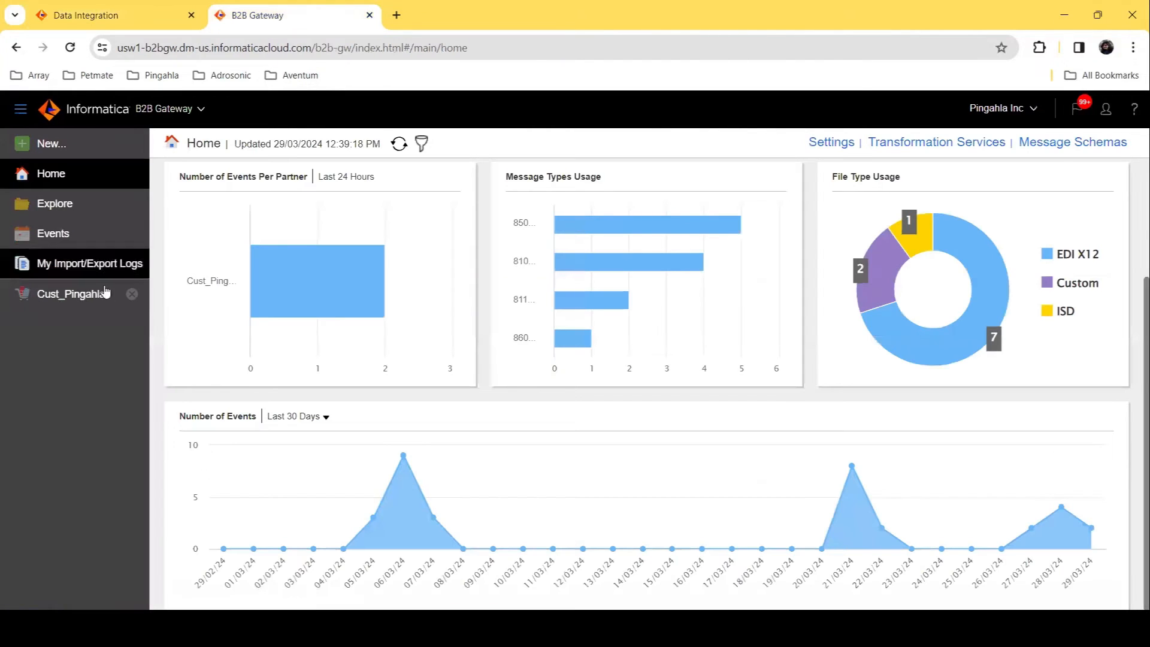
pyautogui.click(89, 302)
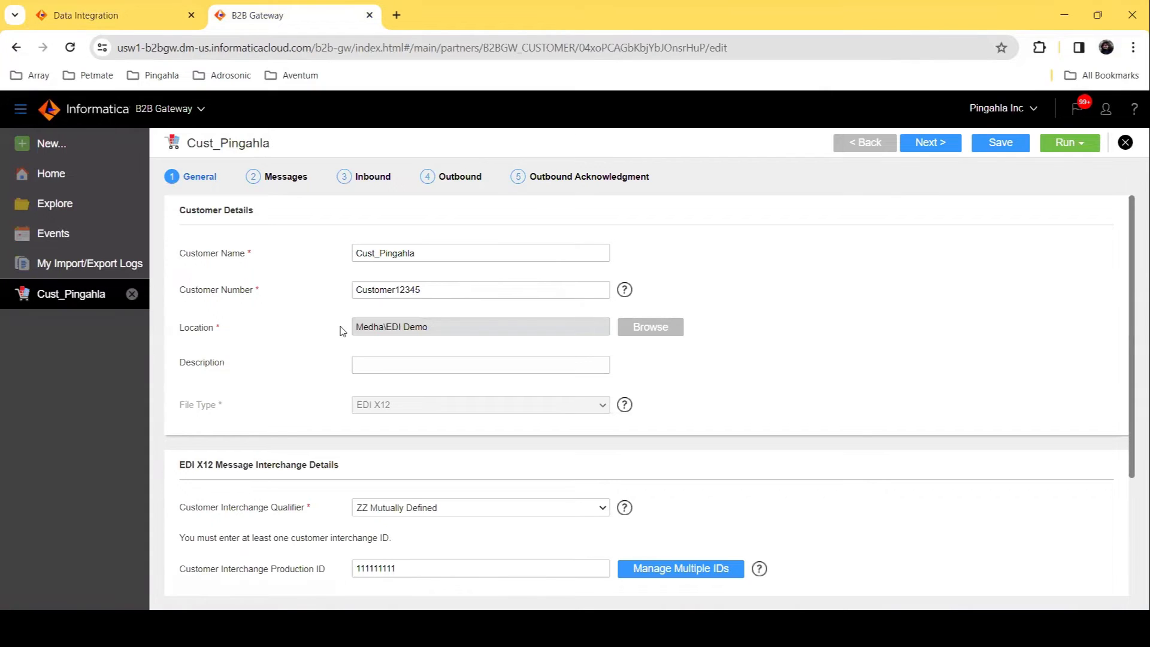
# Step: Open the Data Integration job list and refresh it repeatedly to monitor the new inbound jobs
pyautogui.click(128, 7)
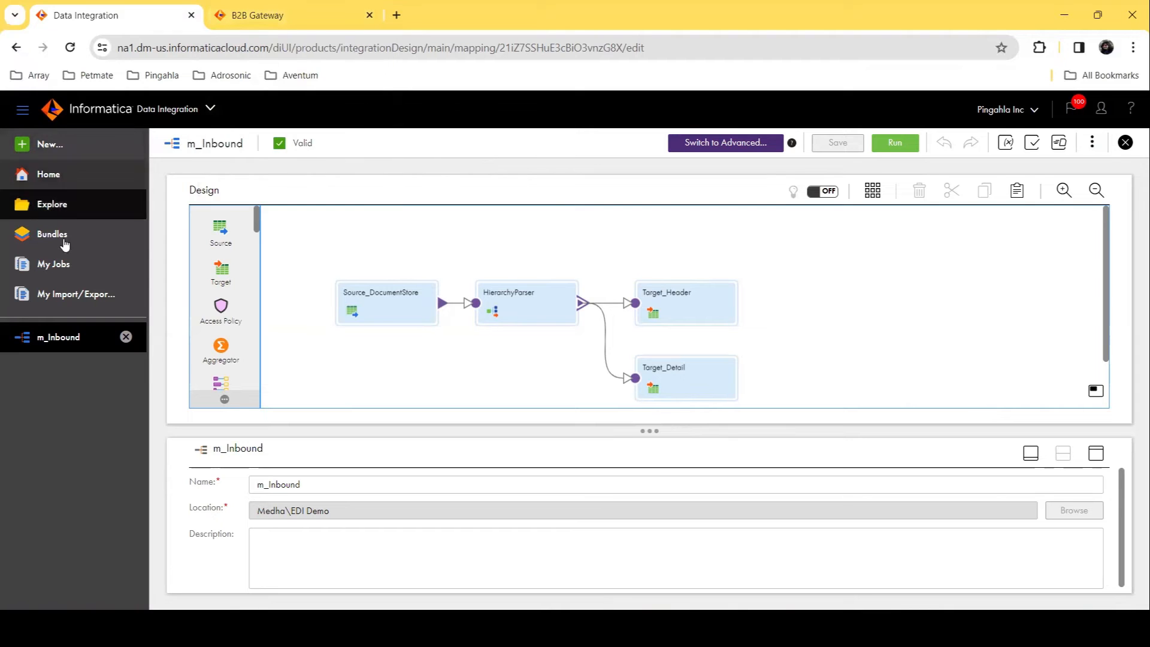
pyautogui.click(74, 267)
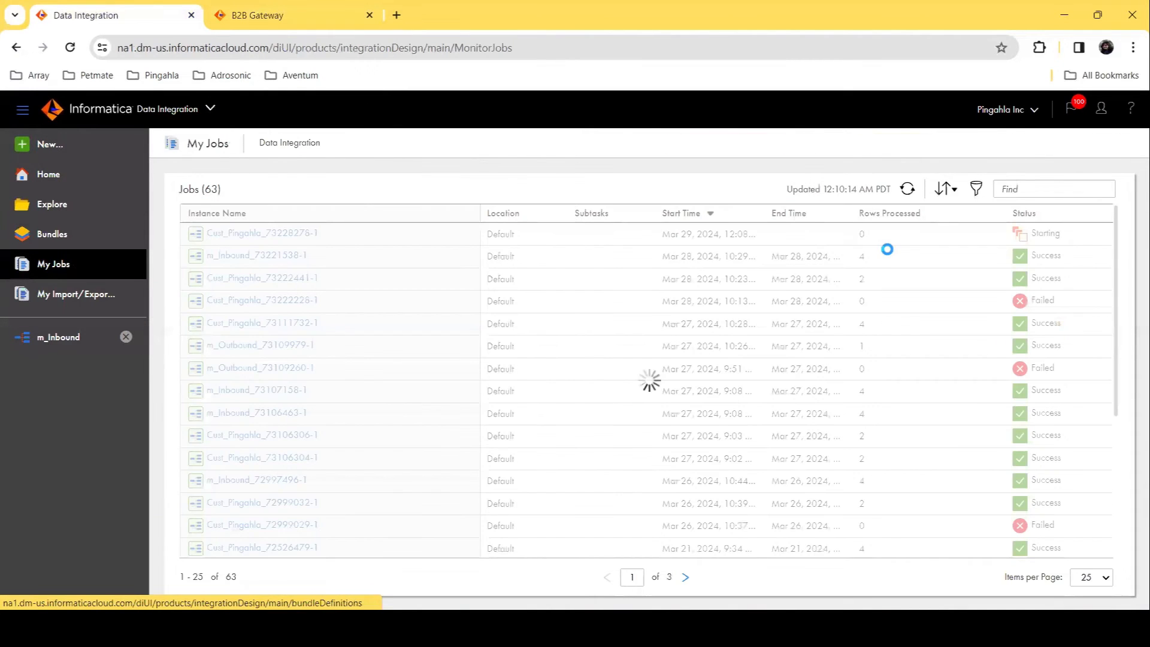
pyautogui.click(908, 189)
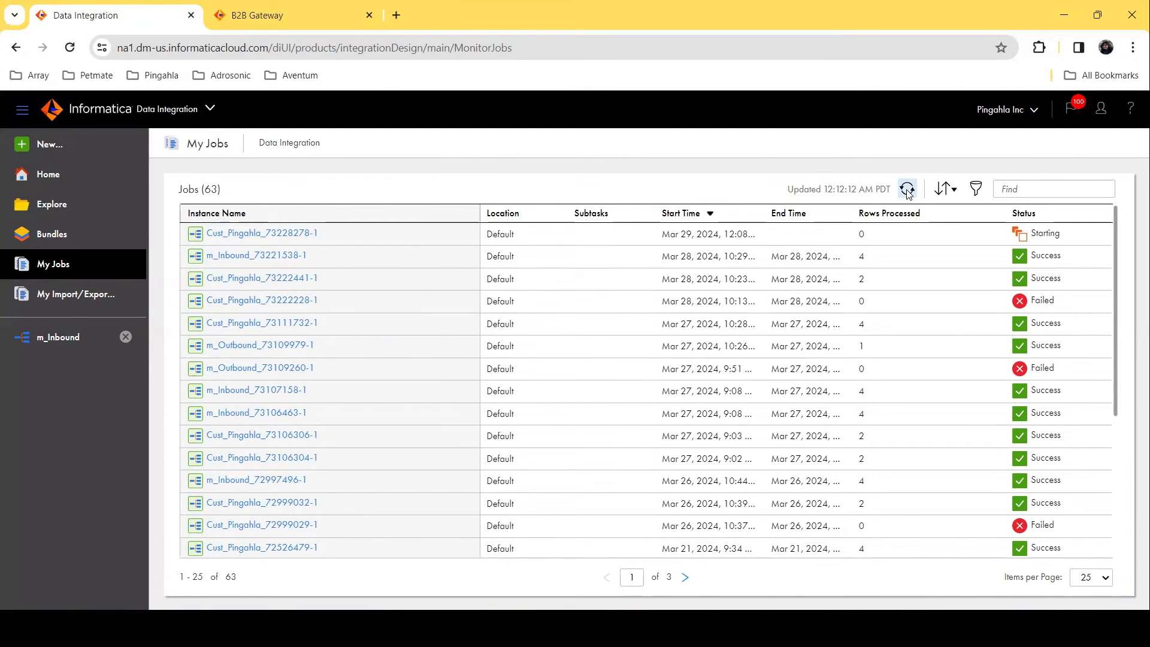
pyautogui.click(908, 189)
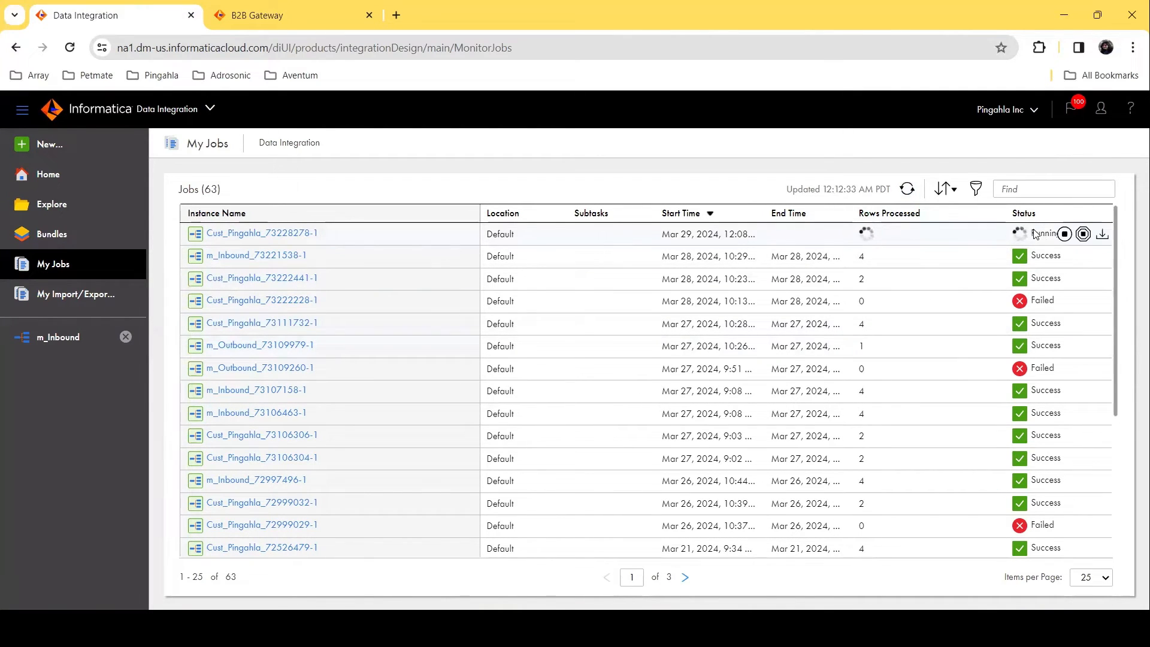
pyautogui.click(913, 193)
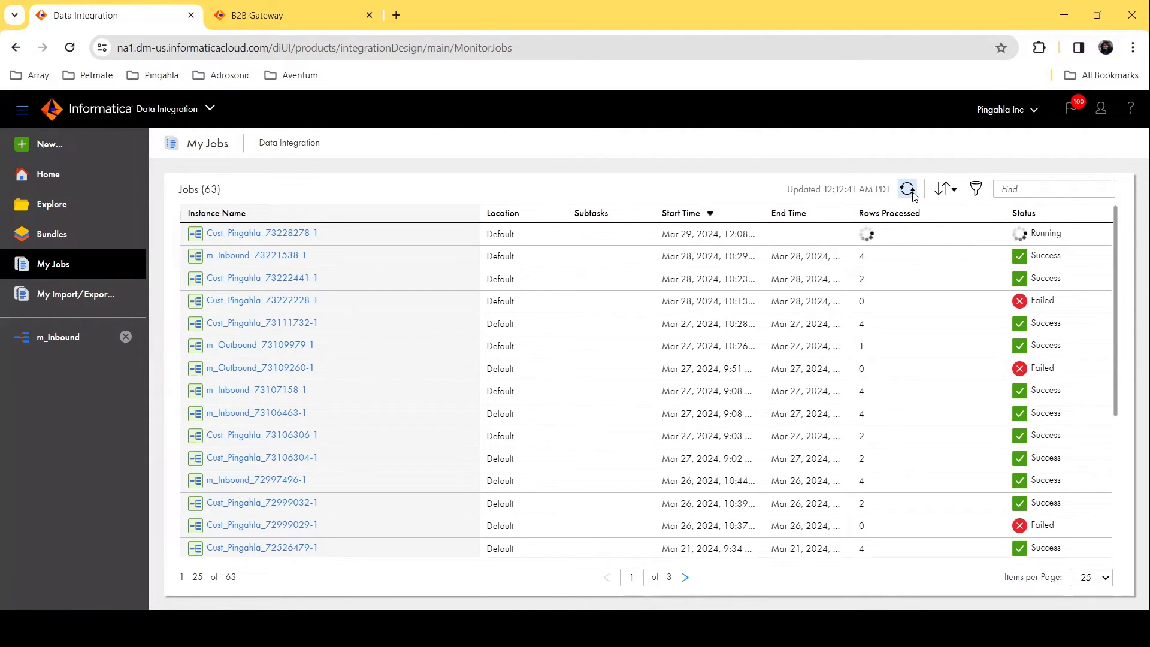
pyautogui.click(908, 189)
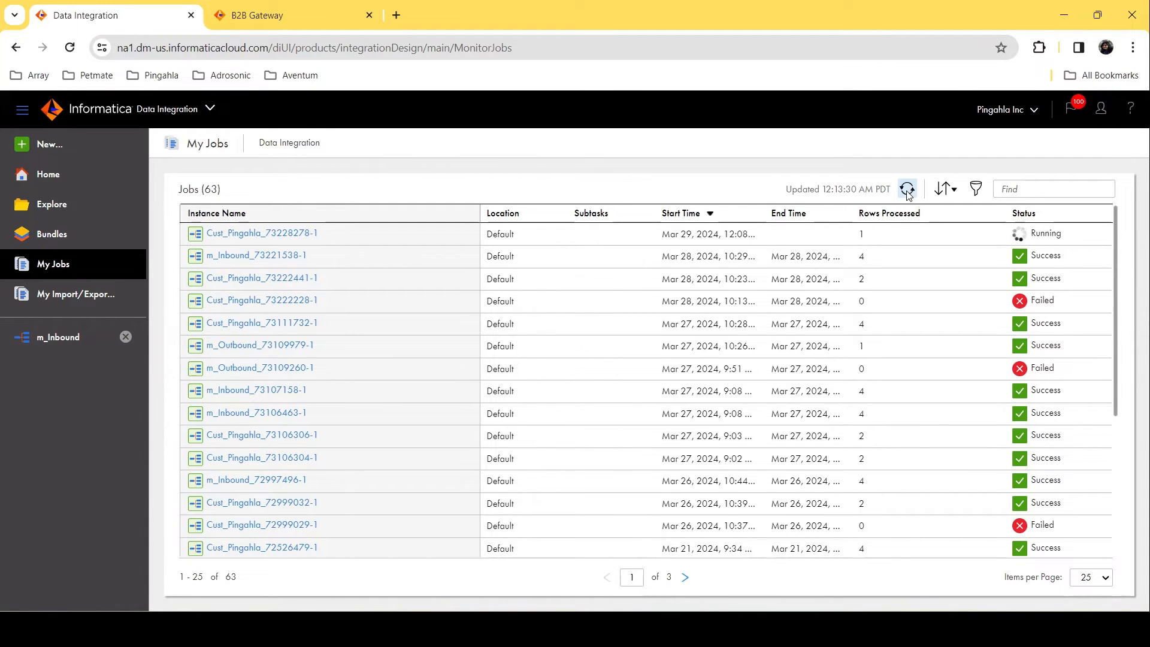
pyautogui.click(907, 190)
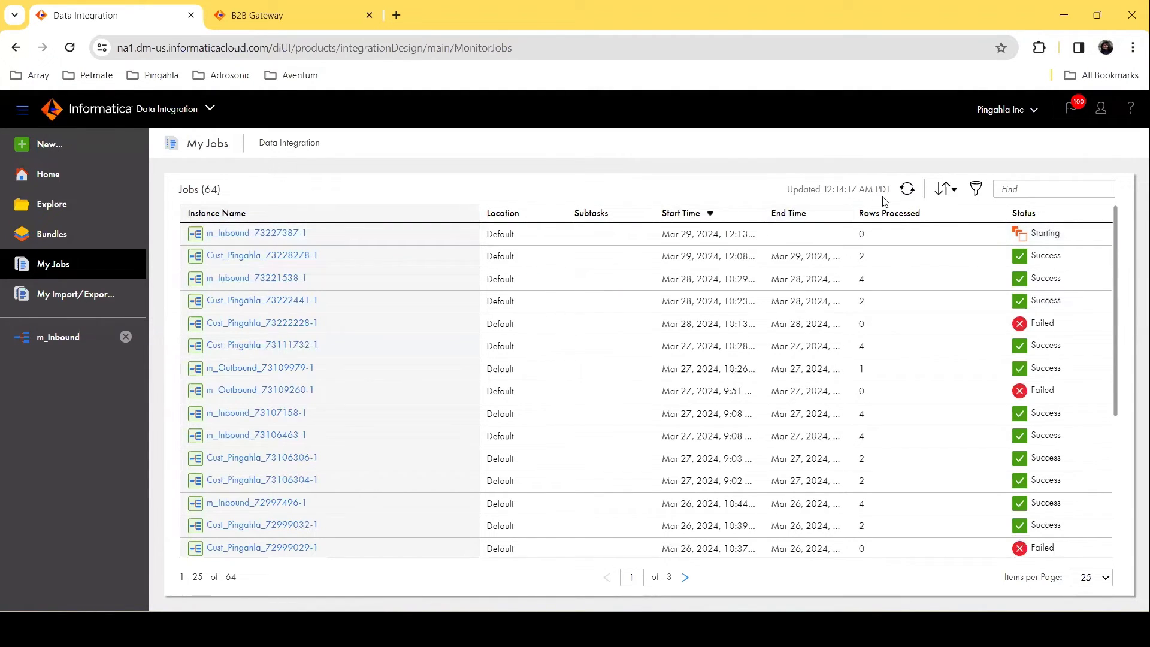
pyautogui.click(909, 190)
pyautogui.click(908, 189)
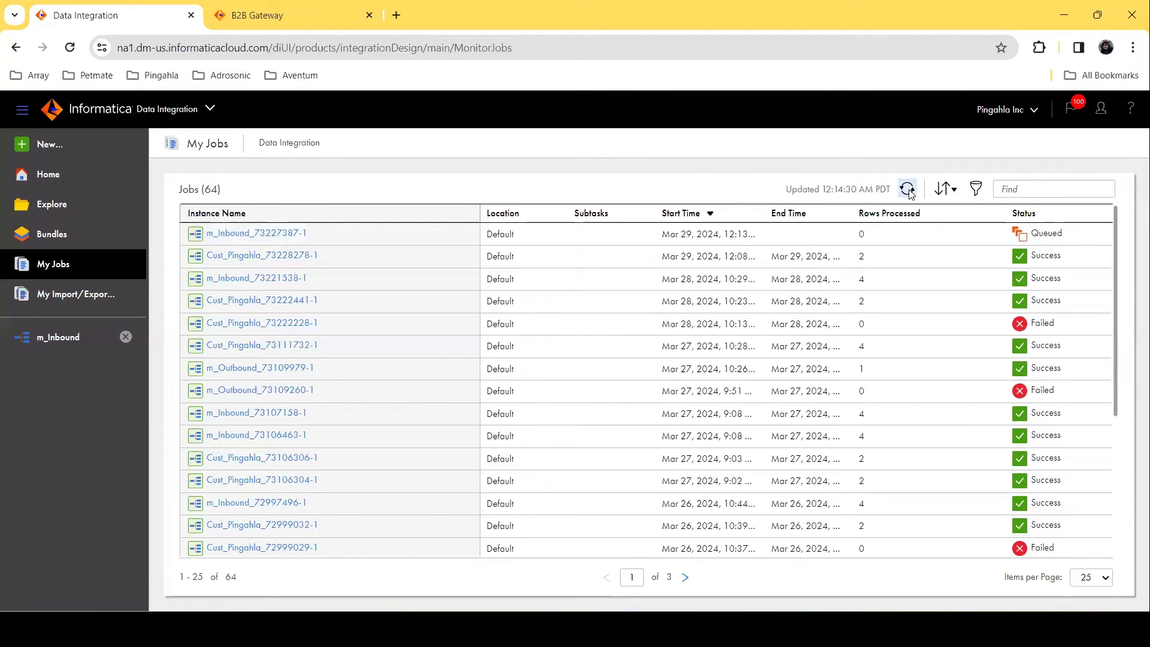
pyautogui.click(908, 189)
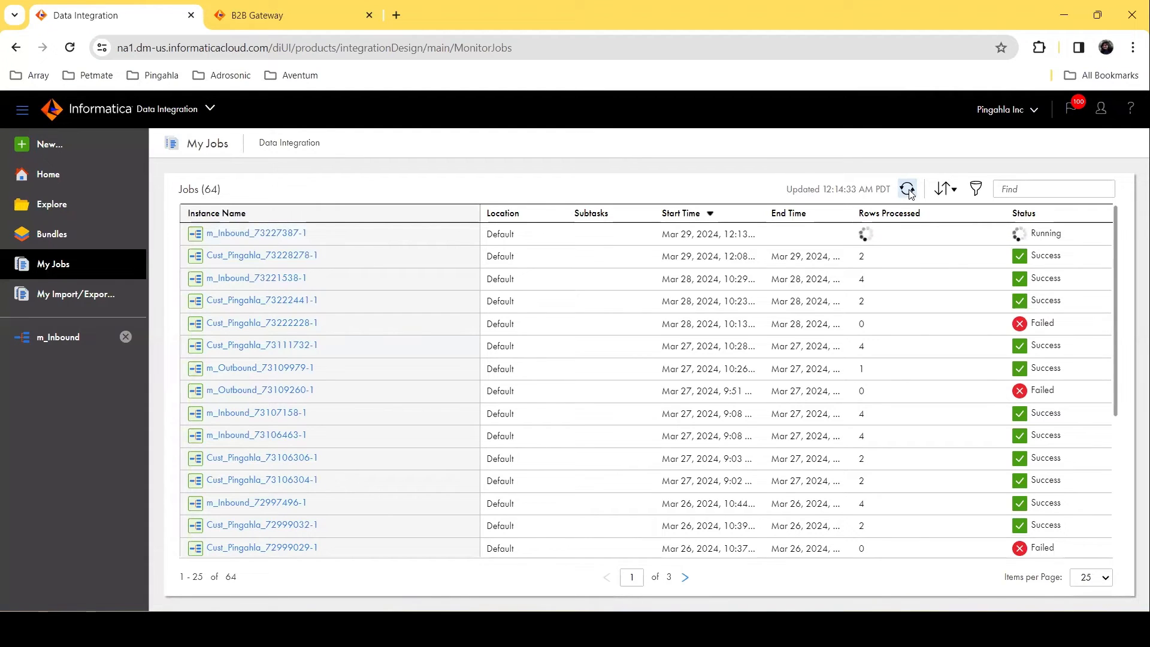
pyautogui.click(908, 189)
pyautogui.click(908, 190)
pyautogui.click(908, 190)
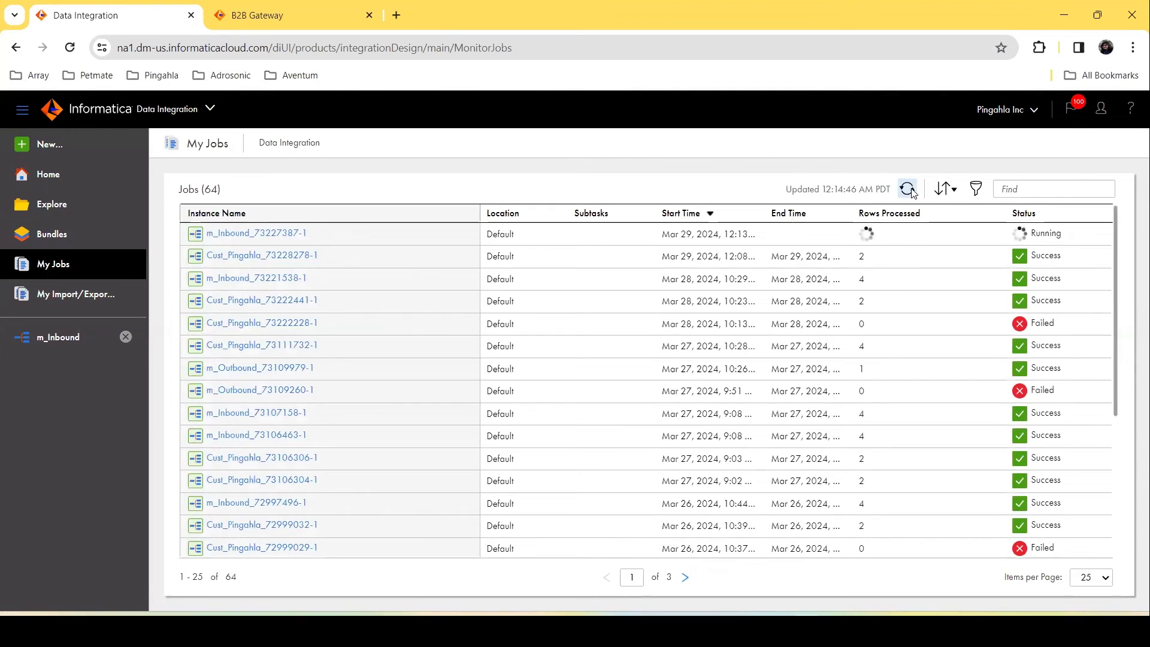
pyautogui.click(908, 190)
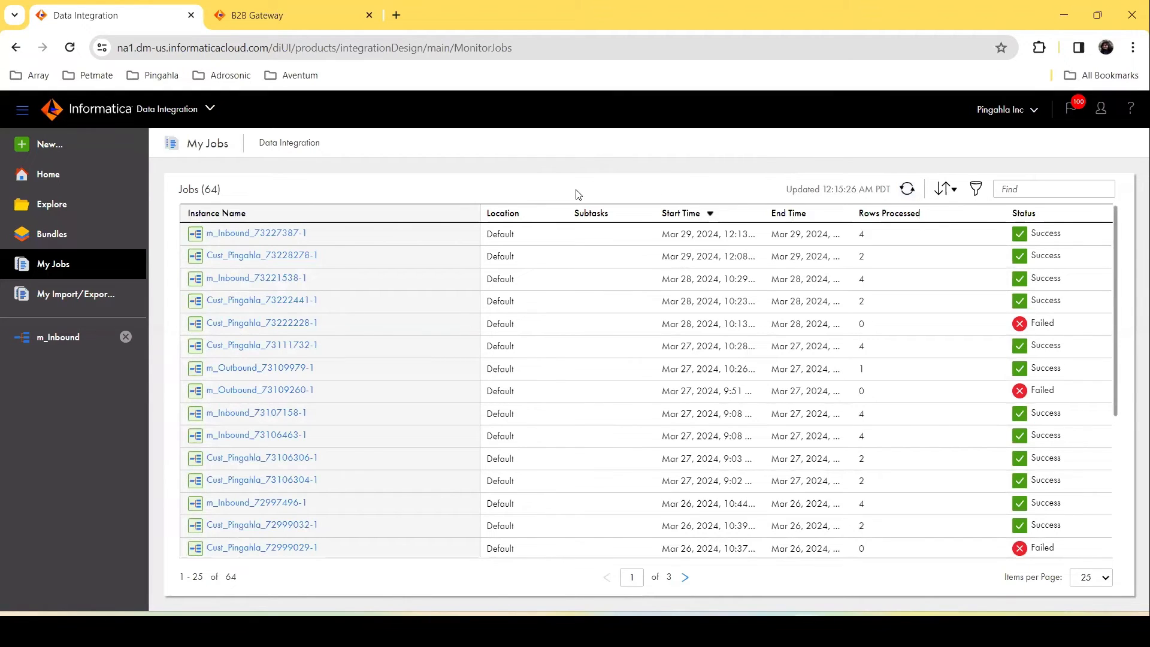
# Step: Open the Header output file from CloudB2B_Lab_Files without data conversion, review its columns, and close it
pyautogui.click(576, 631)
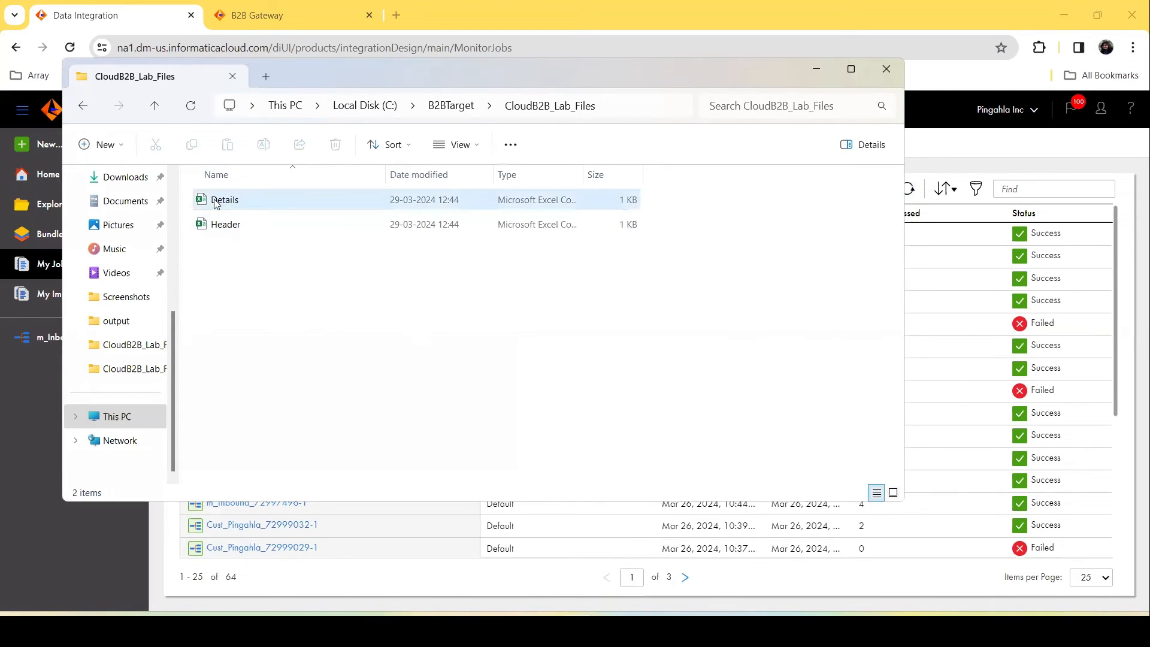
pyautogui.doubleClick(219, 223)
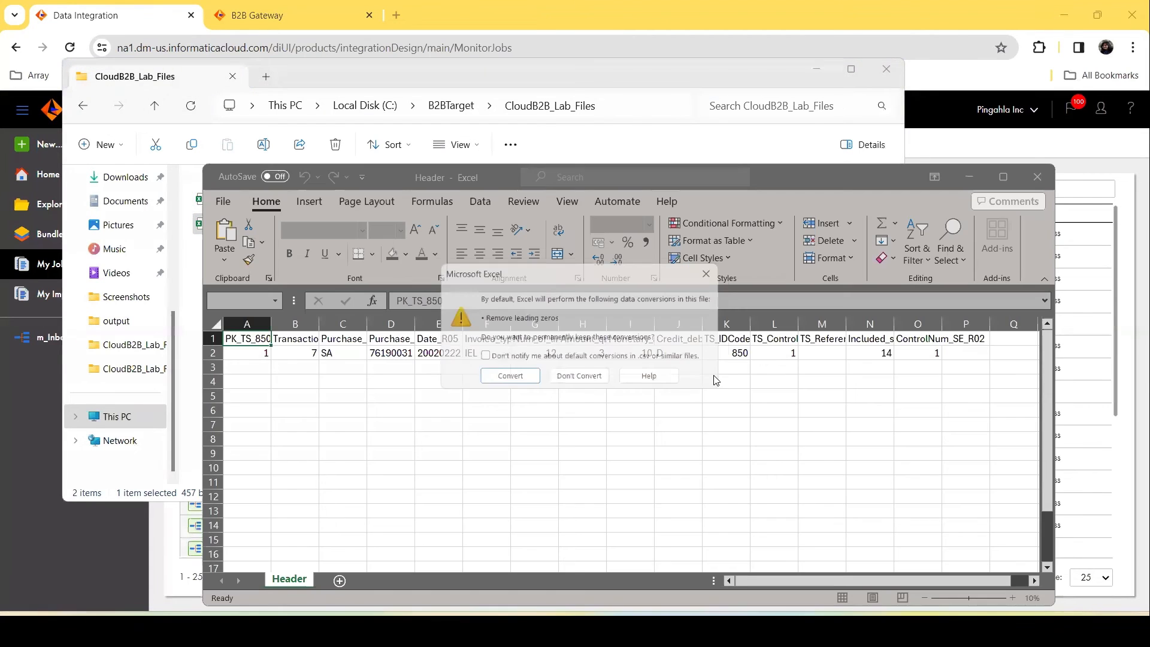
pyautogui.click(576, 376)
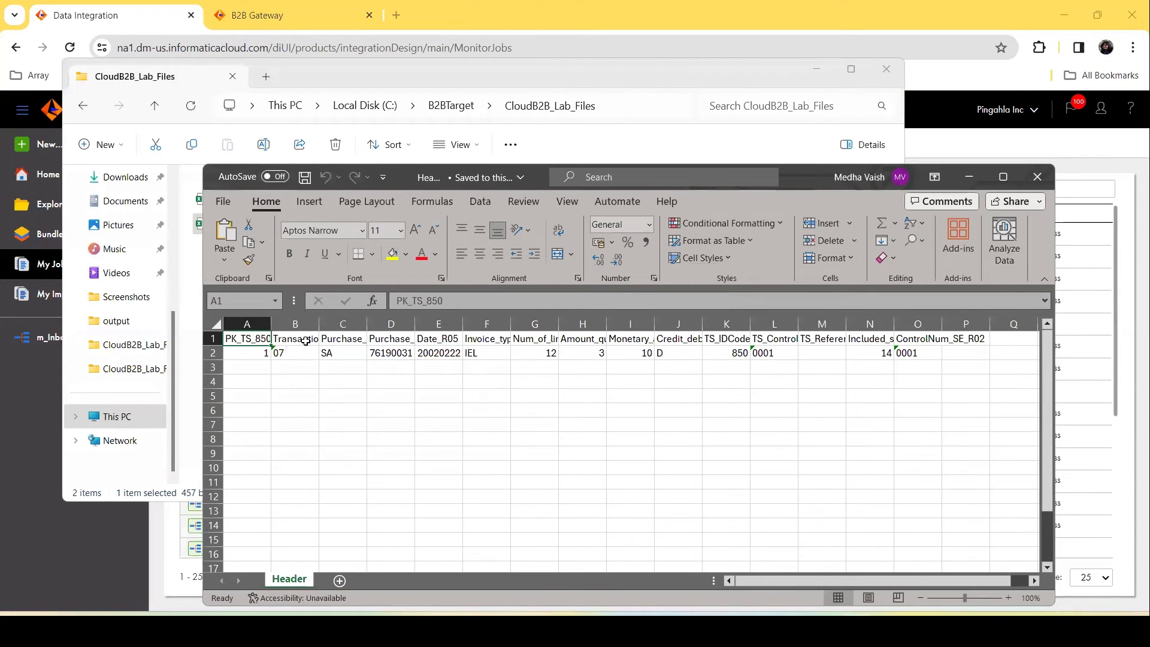
pyautogui.click(583, 343)
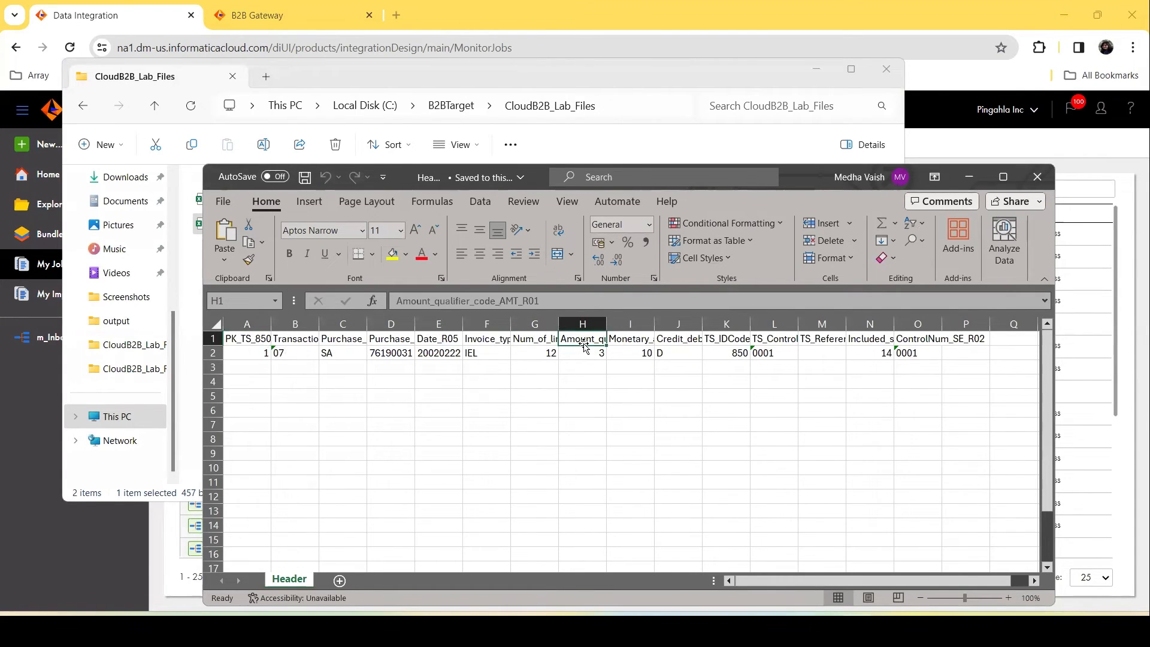
pyautogui.press('Right')
pyautogui.press('Right')
pyautogui.press('Right')
pyautogui.press('Right')
pyautogui.press('Right')
pyautogui.press('Right')
pyautogui.press('Right')
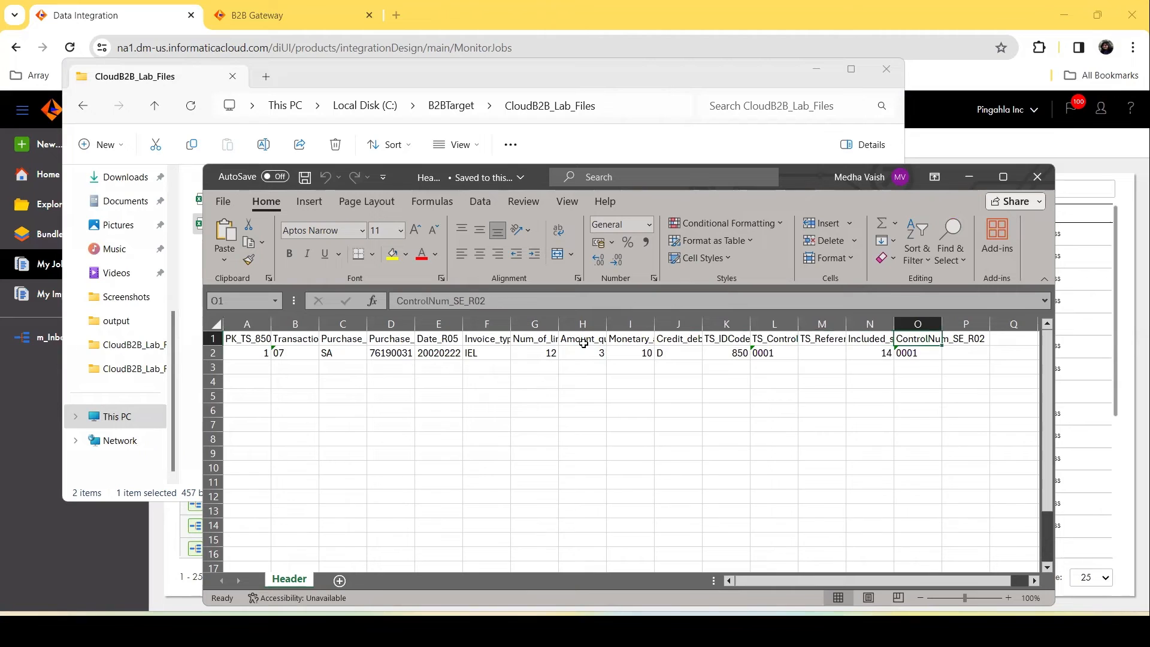
pyautogui.click(1040, 178)
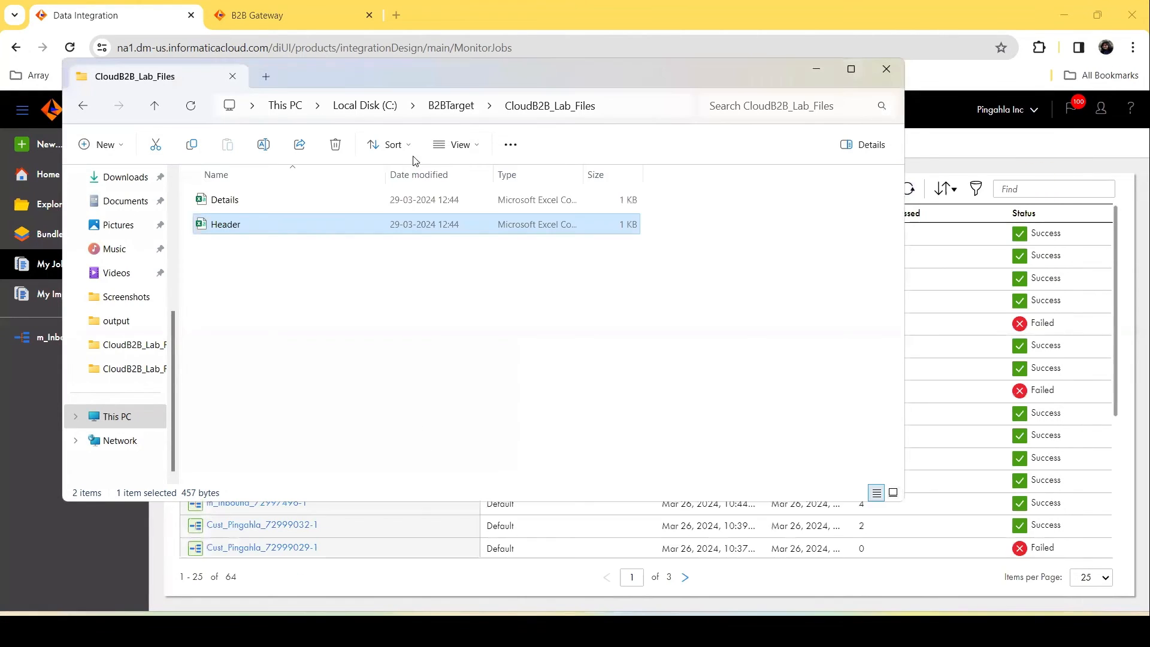
# Step: Open the Details output file, review its columns, and widen the unit-of-measure column to fit its header
pyautogui.doubleClick(279, 200)
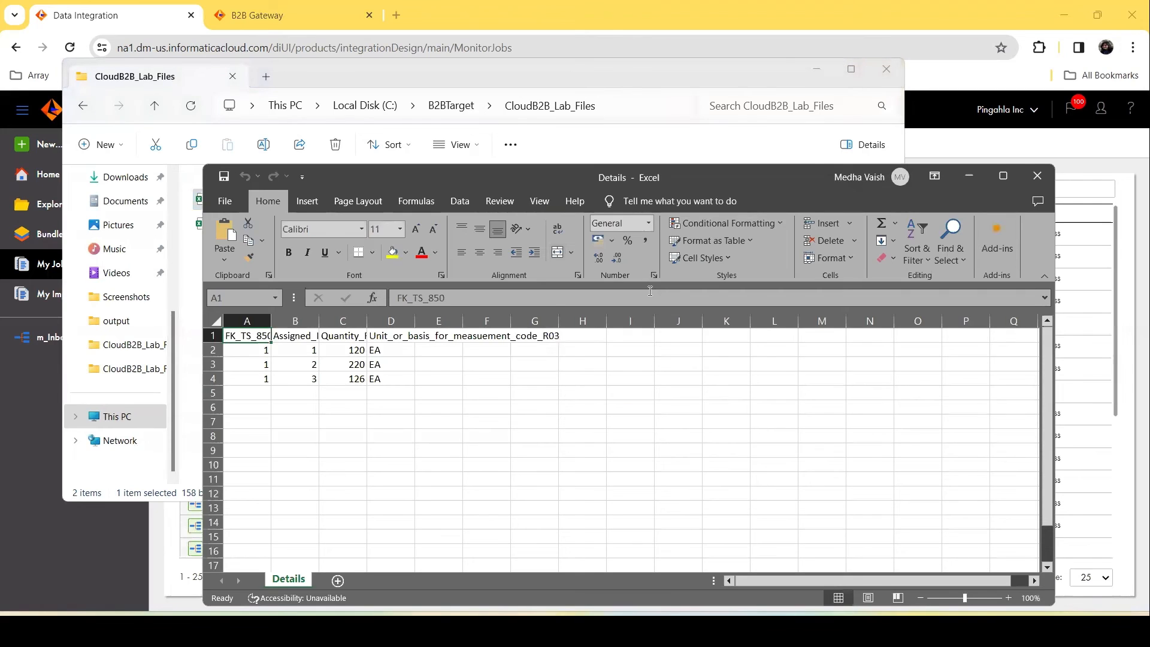
pyautogui.click(293, 349)
pyautogui.click(304, 335)
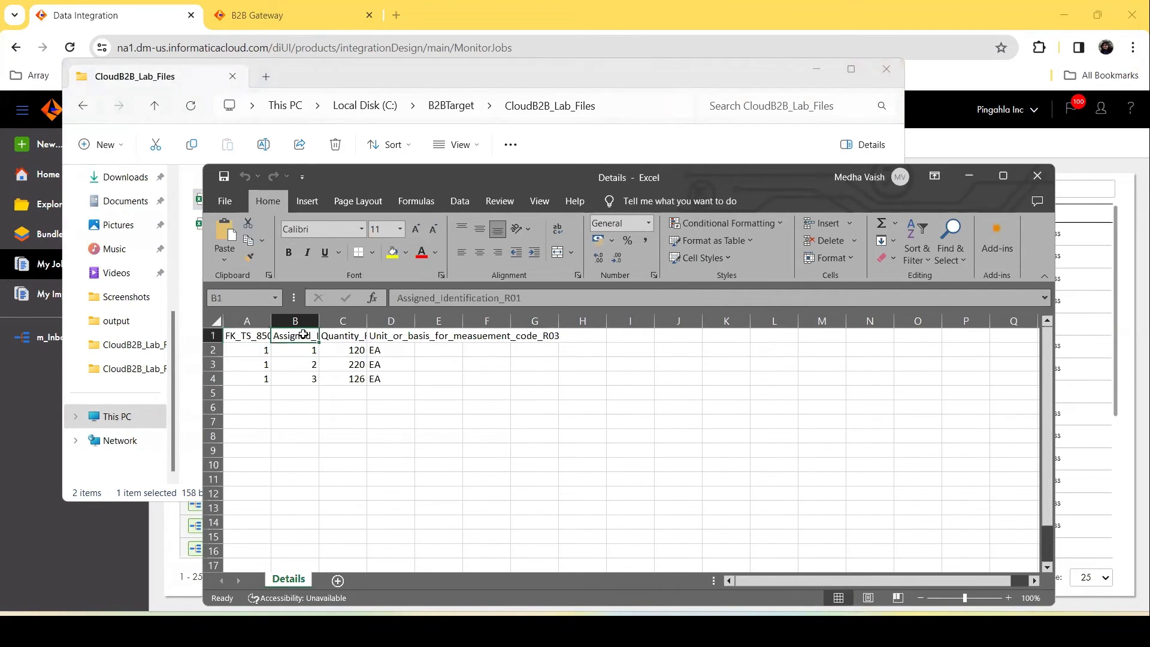
pyautogui.press('Right')
pyautogui.press('Right')
pyautogui.press('Right')
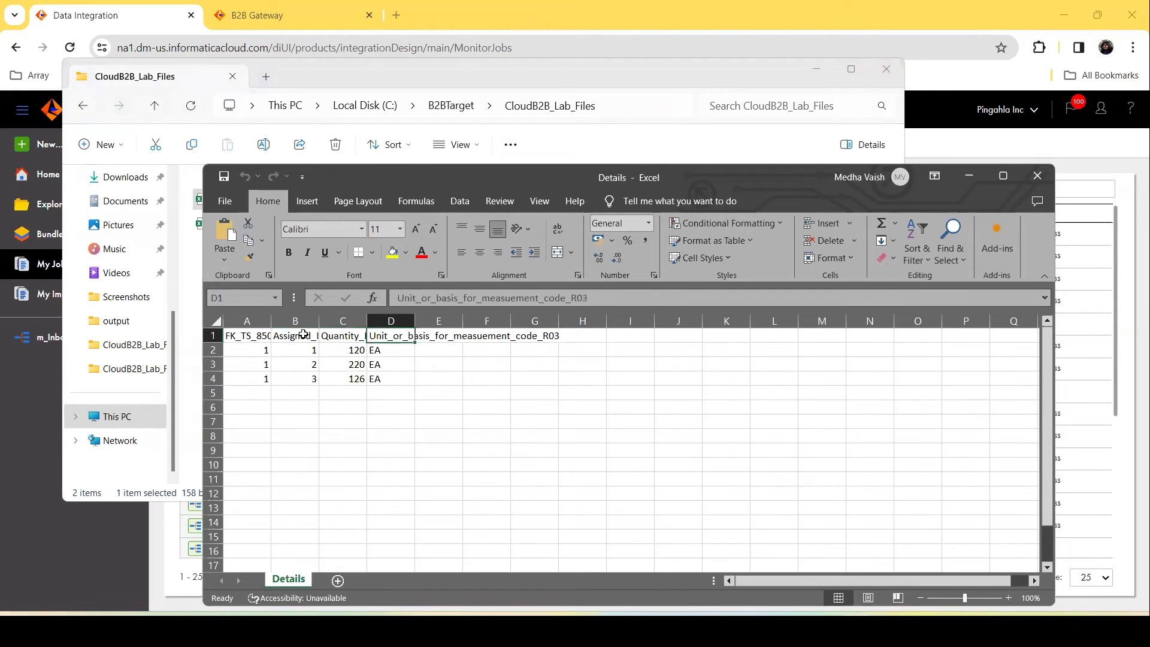
pyautogui.press('Down')
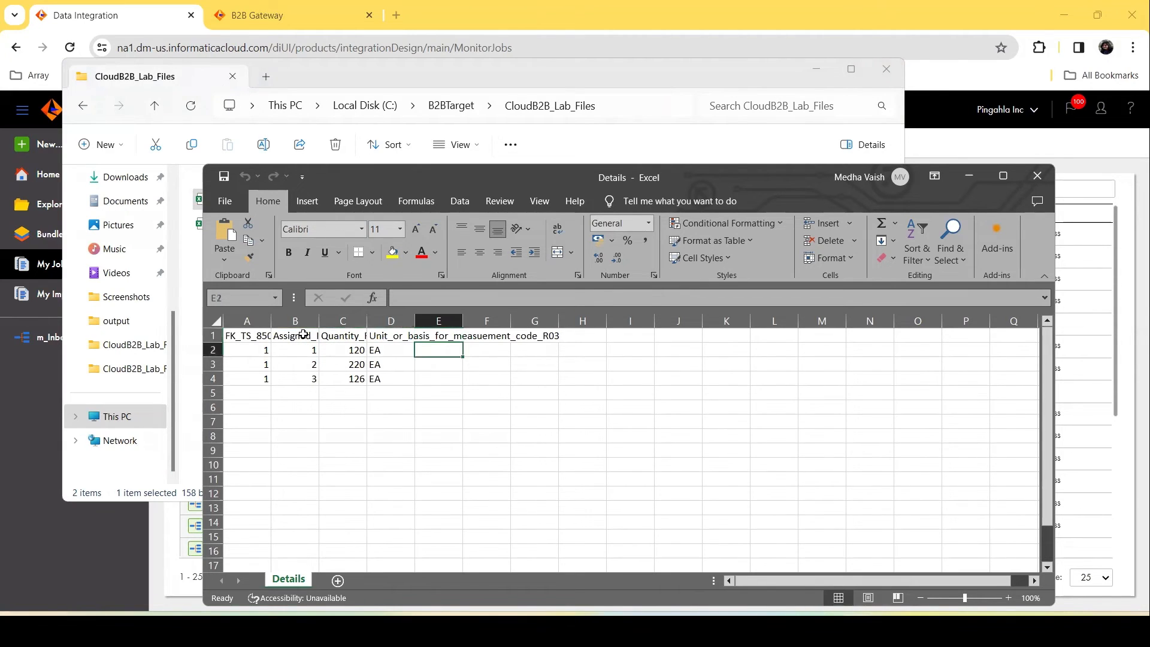
pyautogui.press('Left')
pyautogui.press('Left')
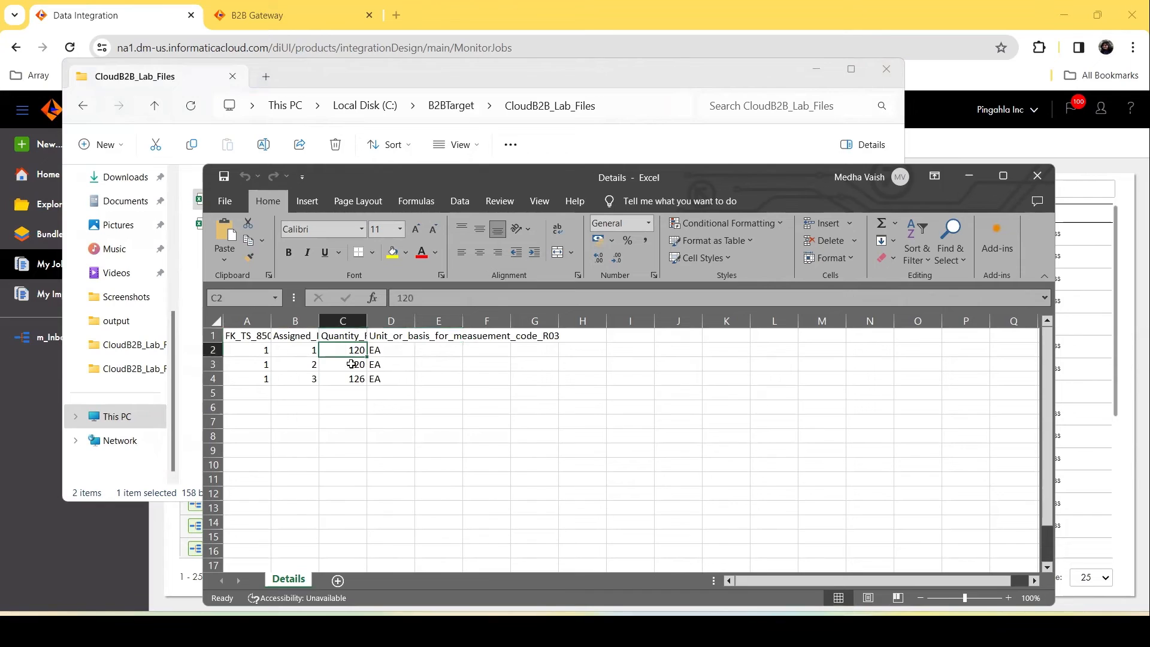
pyautogui.doubleClick(414, 321)
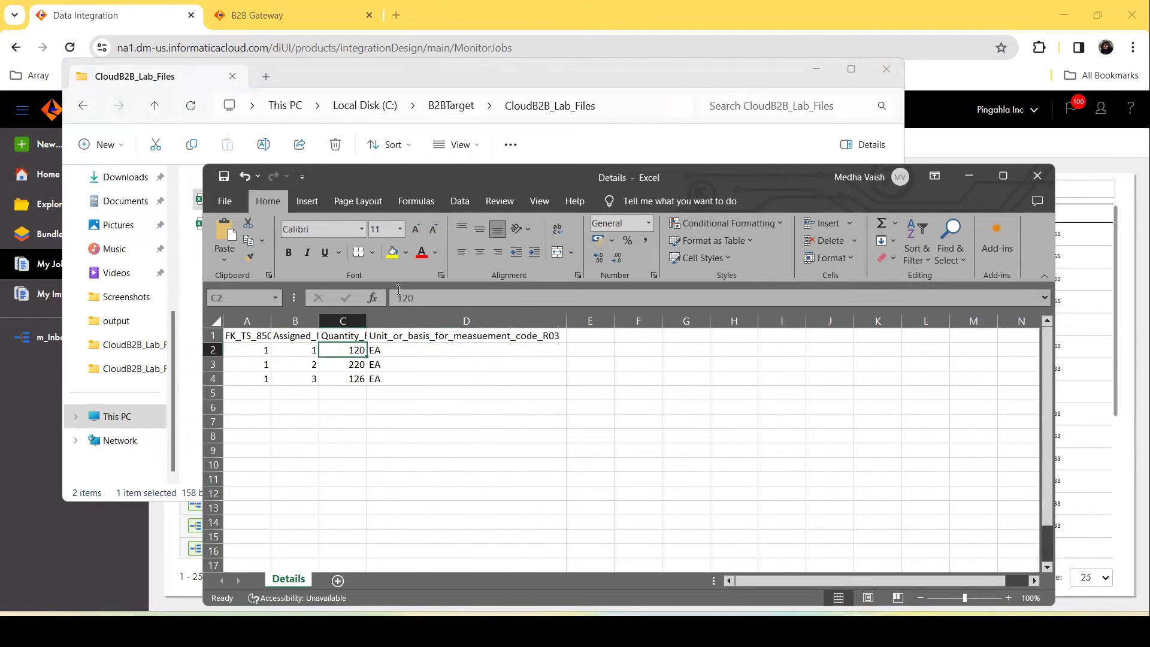
# Step: Close the Details file without saving changes and minimize the file window
pyautogui.click(1040, 176)
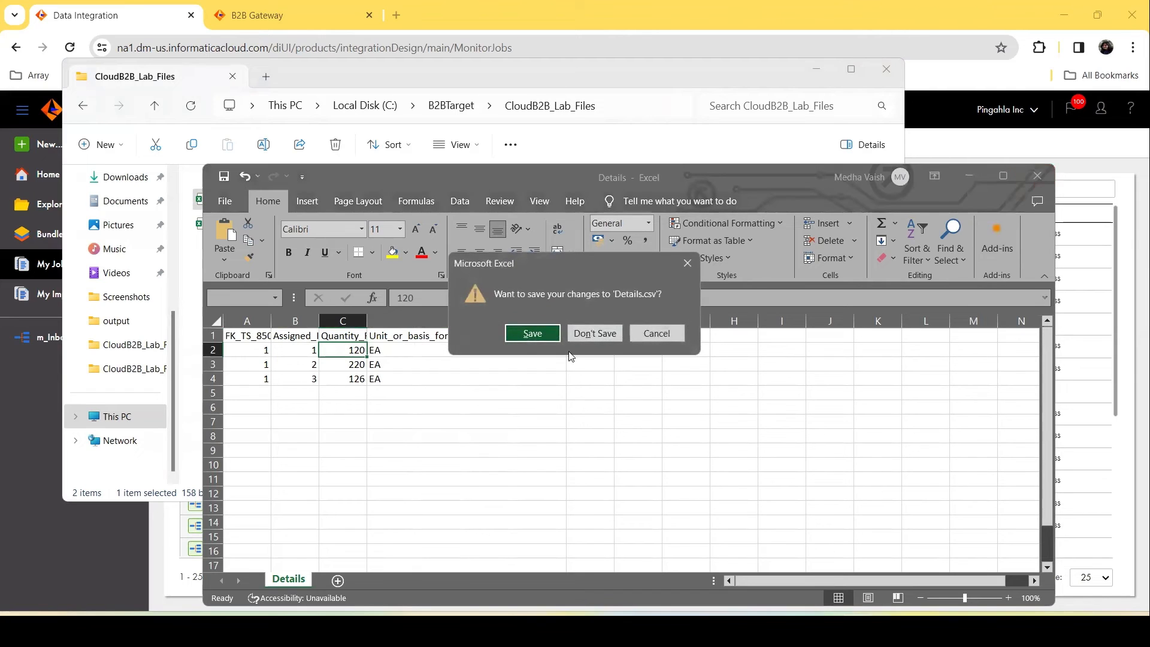
pyautogui.click(594, 334)
pyautogui.click(963, 140)
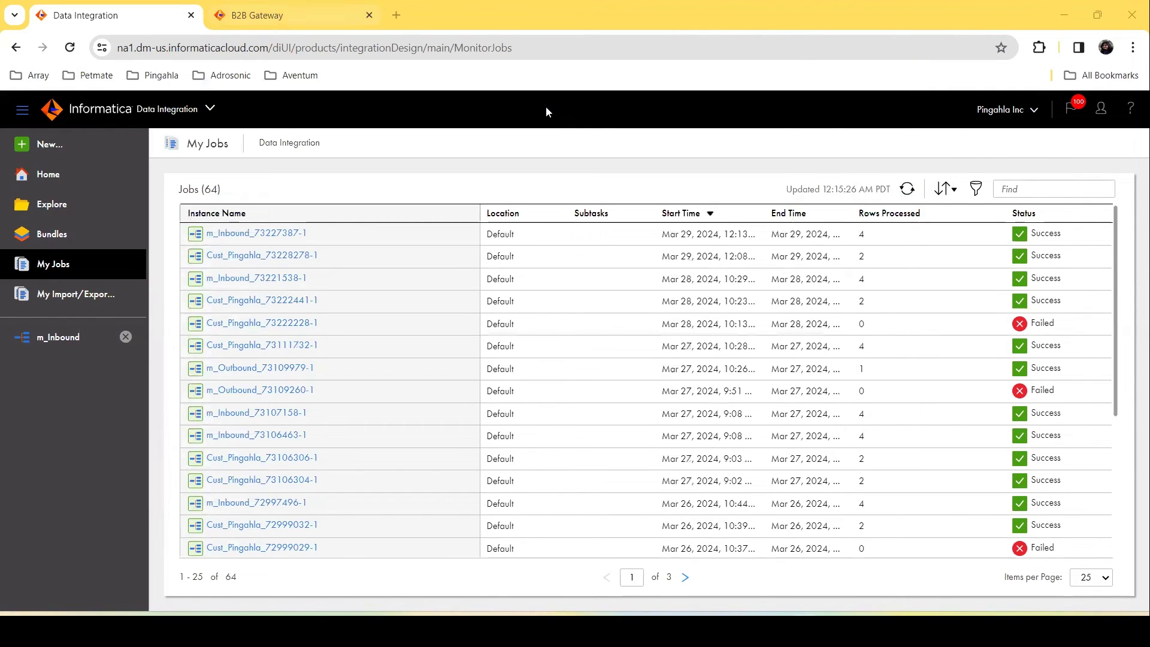
# Step: Run the Cust_Pingahla partner's Outbound Flow and open the partner's Outbound settings
pyautogui.hotkey('ctrl', 'Tab')
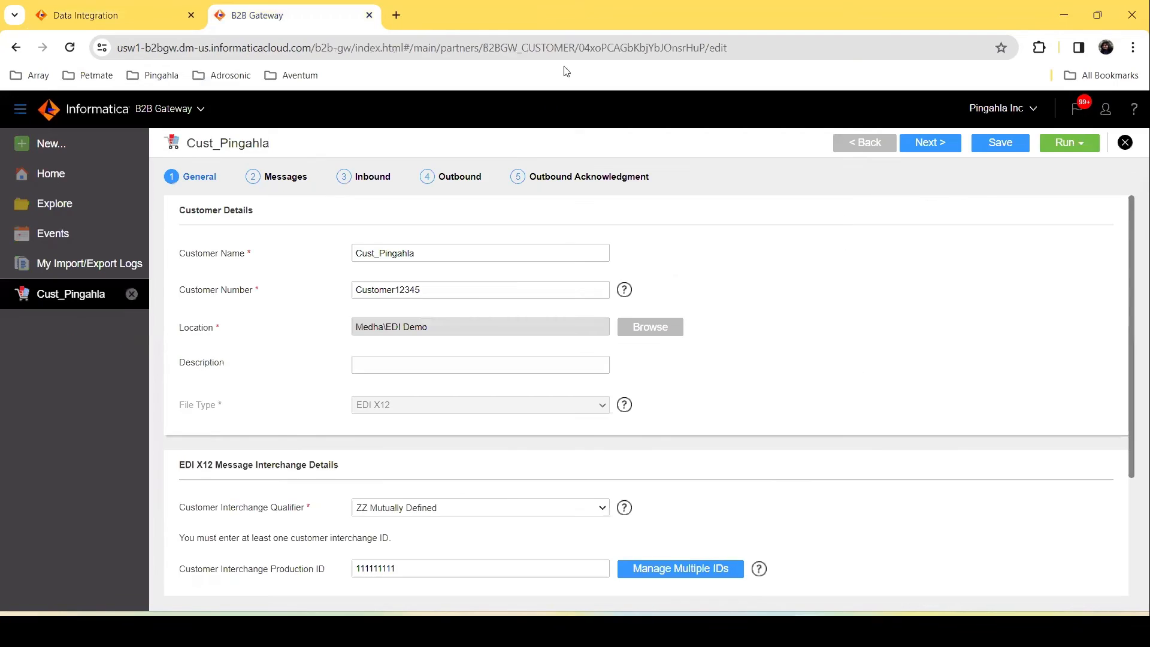
pyautogui.click(1084, 148)
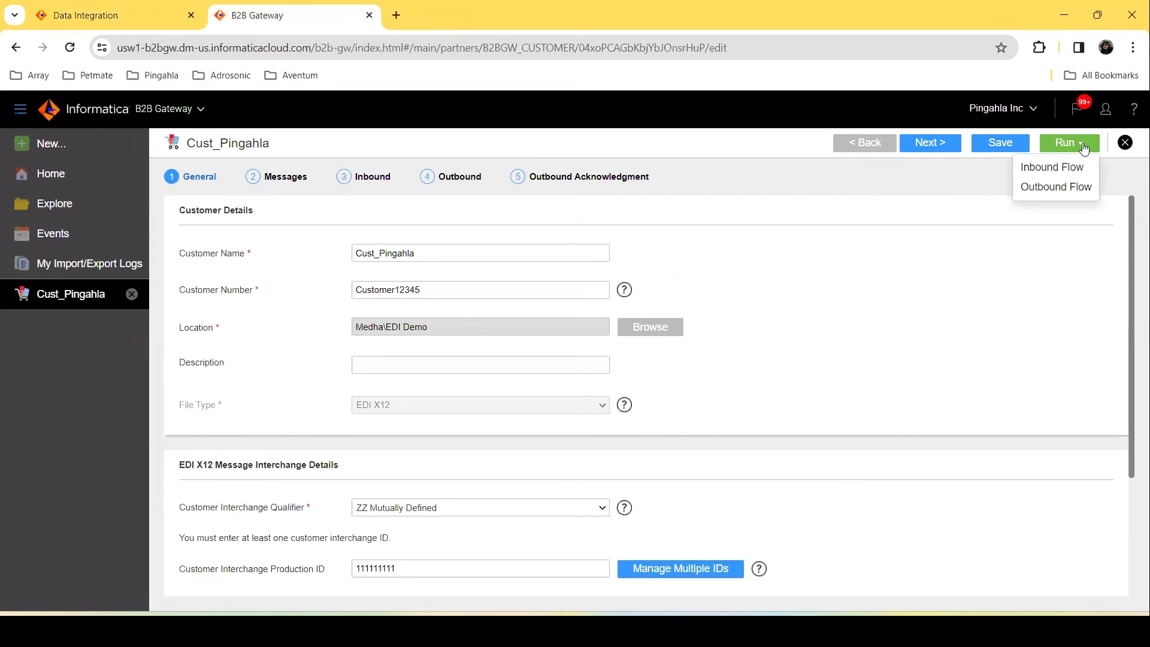
pyautogui.click(1041, 189)
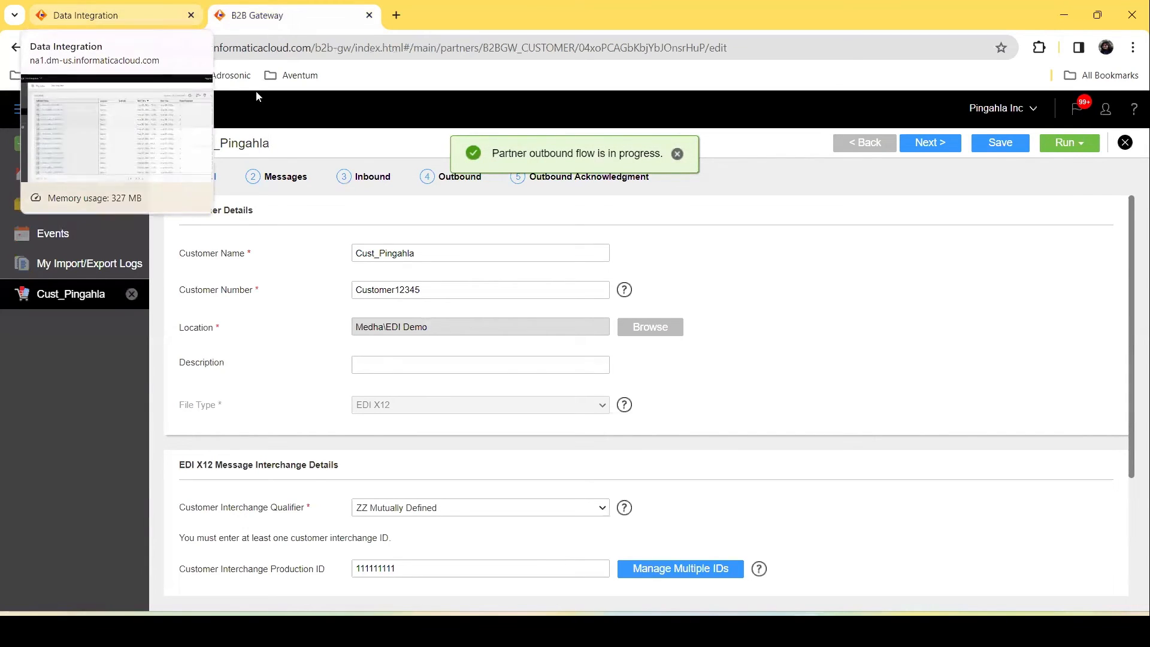
pyautogui.click(435, 182)
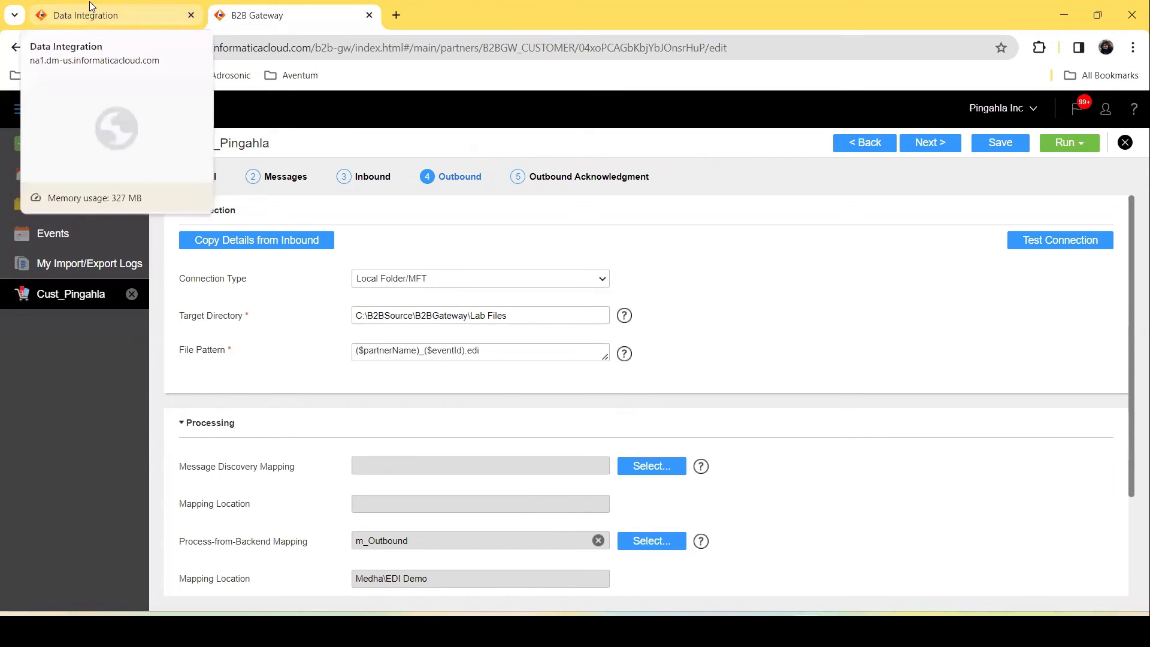
# Step: Switch to the Data Integration job list and refresh it to see the new outbound job
pyautogui.click(118, 14)
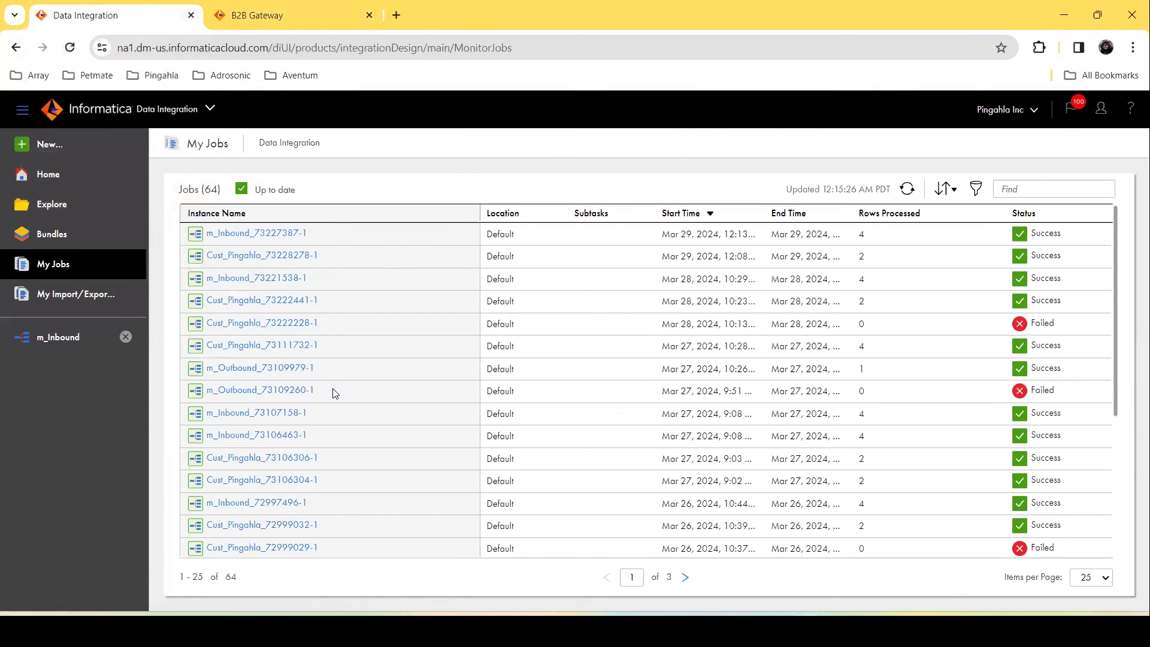
pyautogui.click(908, 189)
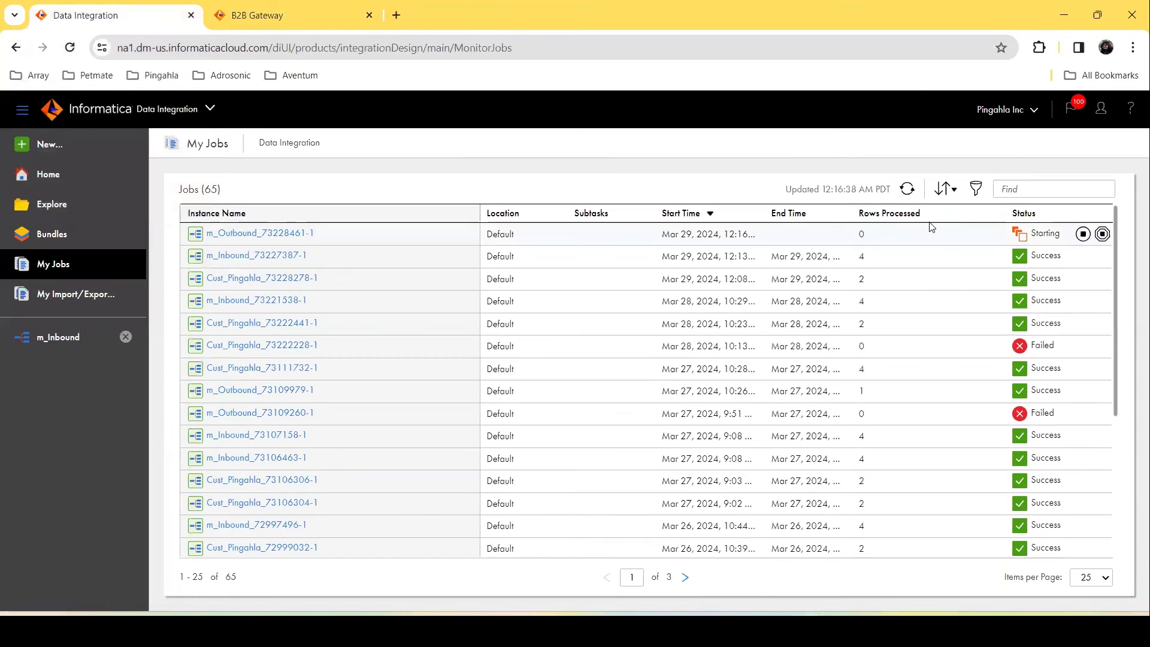
# Step: Open the Outbound_Header source file in C:\B2BSource\B2BGateway\CloudB2B_Lab_Files, review its contents, and close it
pyautogui.hotkey('alt', 'Tab')
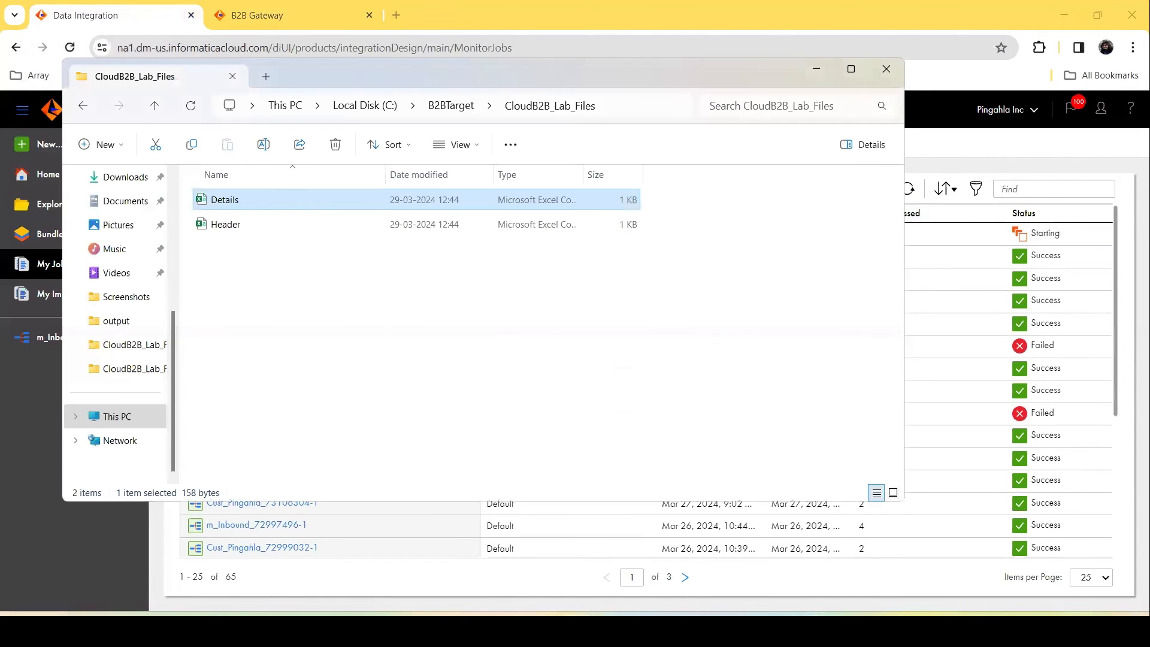
pyautogui.click(366, 108)
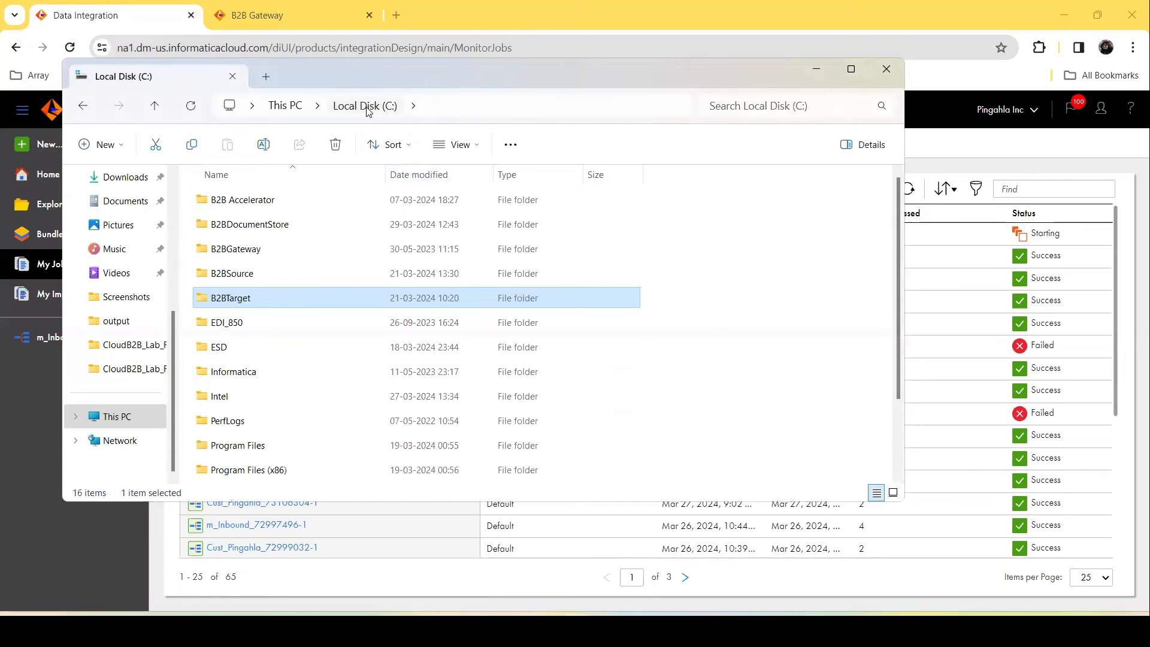
pyautogui.doubleClick(253, 274)
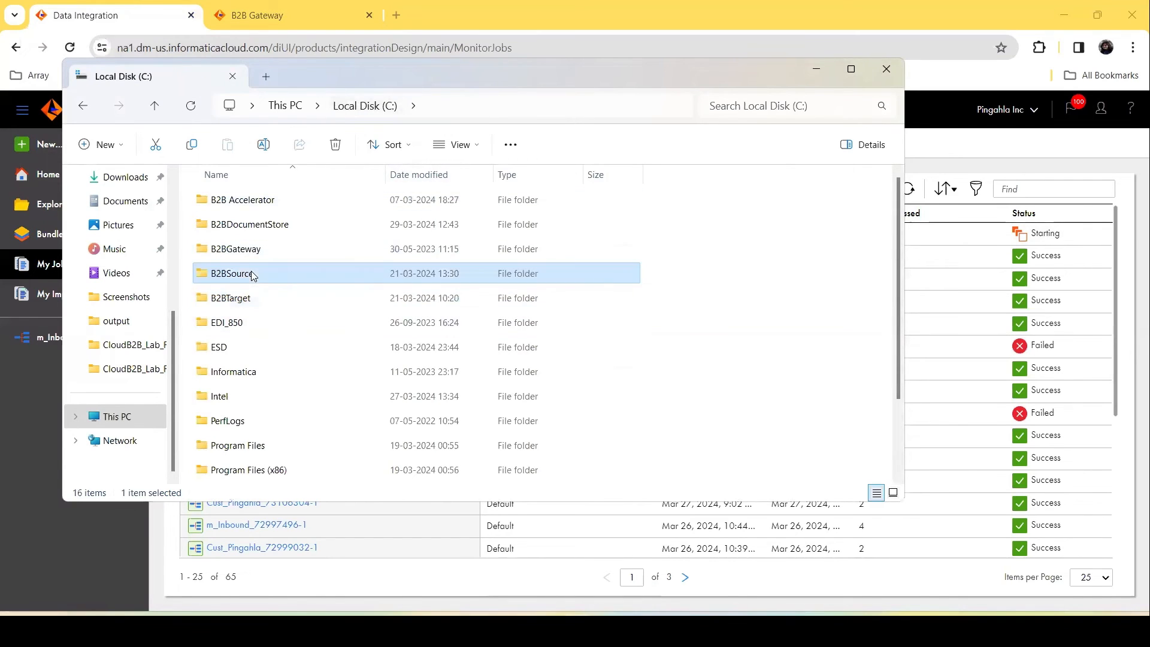
pyautogui.doubleClick(256, 226)
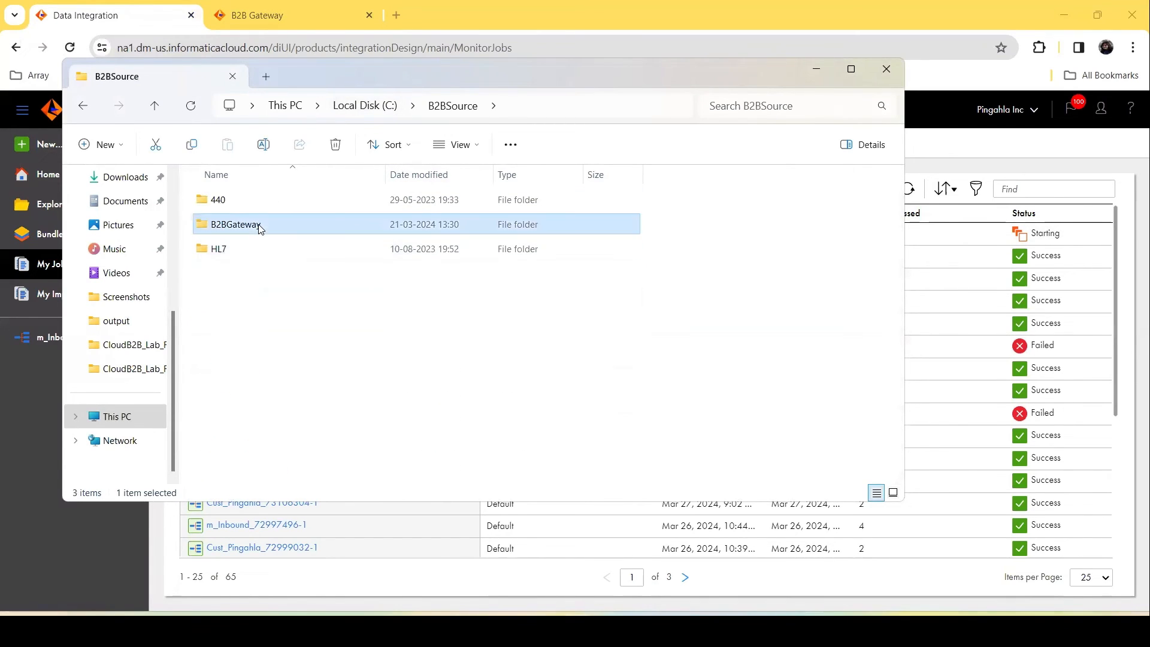
pyautogui.doubleClick(257, 201)
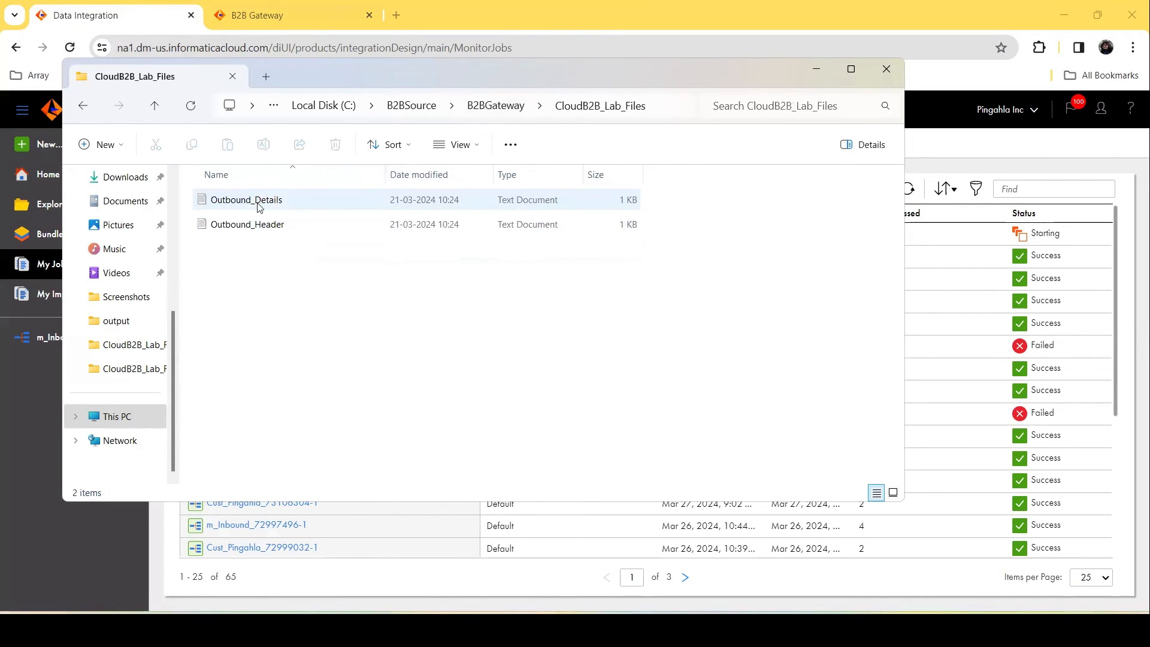
pyautogui.click(278, 231)
pyautogui.doubleClick(277, 232)
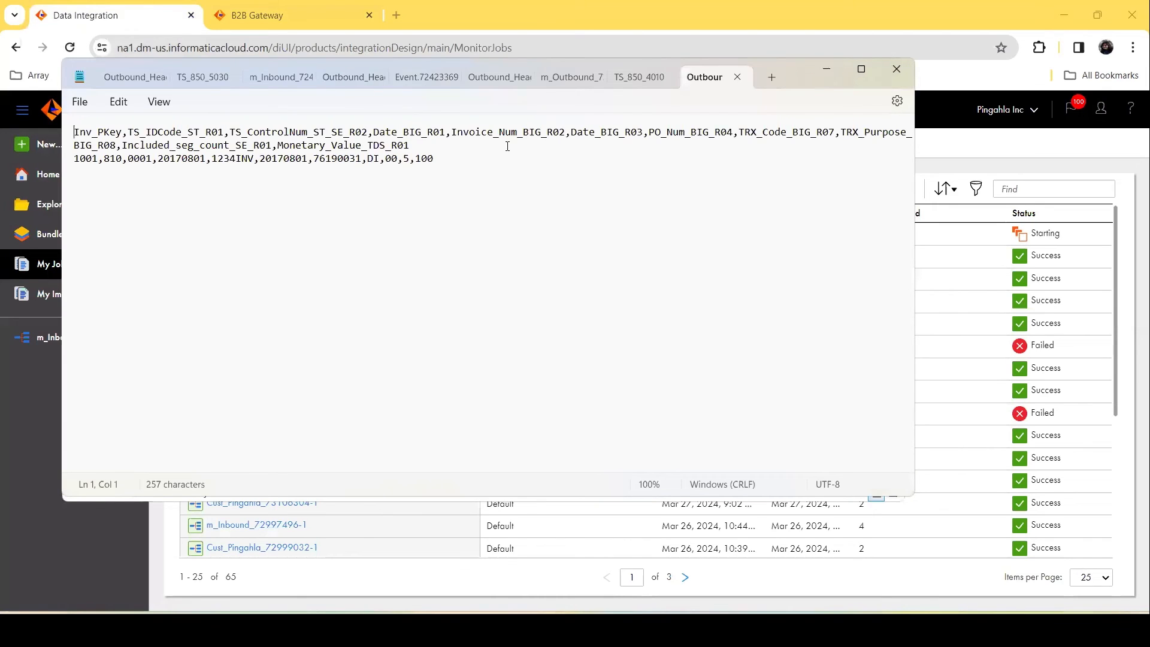
pyautogui.click(823, 70)
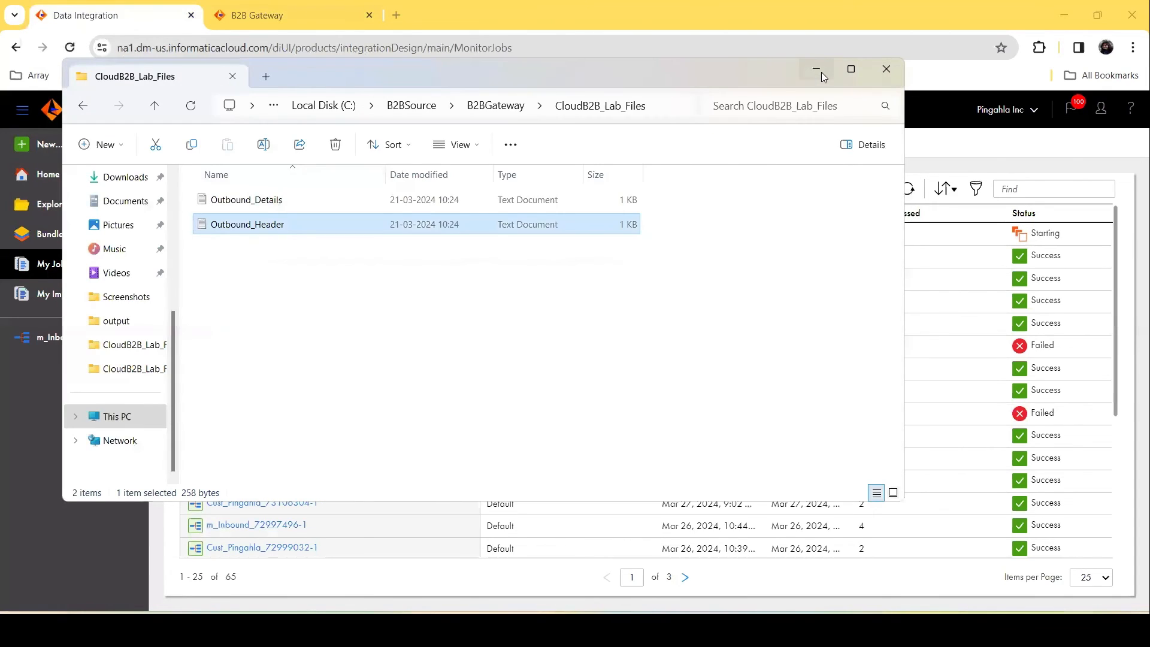
# Step: Open the Outbound_Details source file, review its contents, and minimize the windows
pyautogui.doubleClick(337, 200)
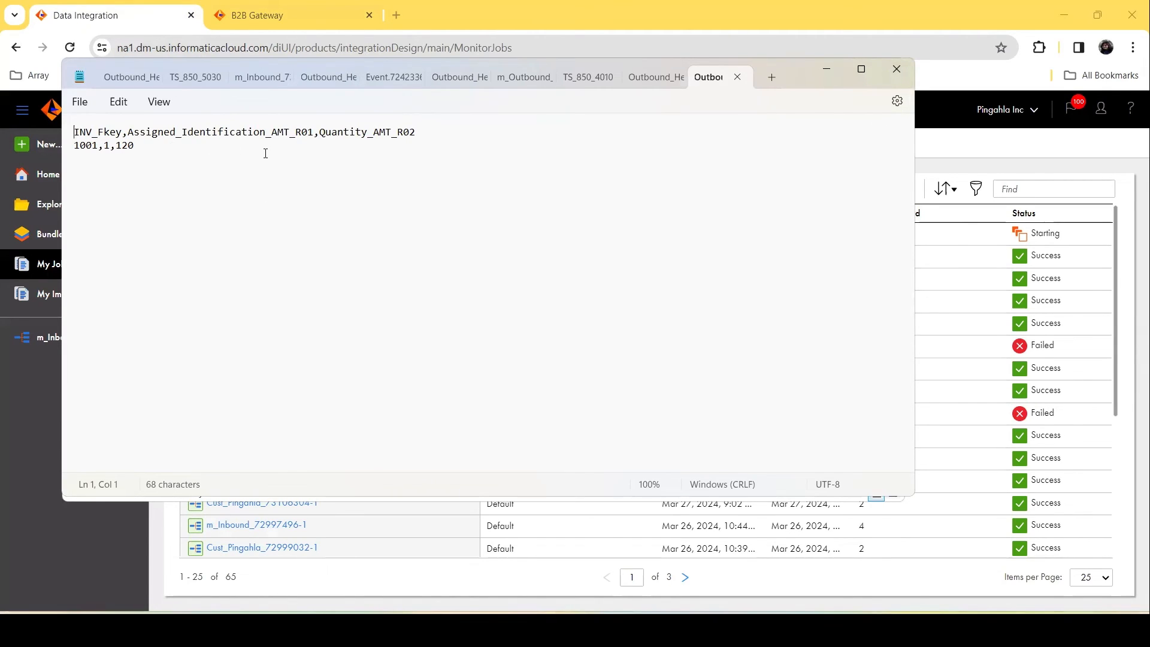
pyautogui.click(828, 70)
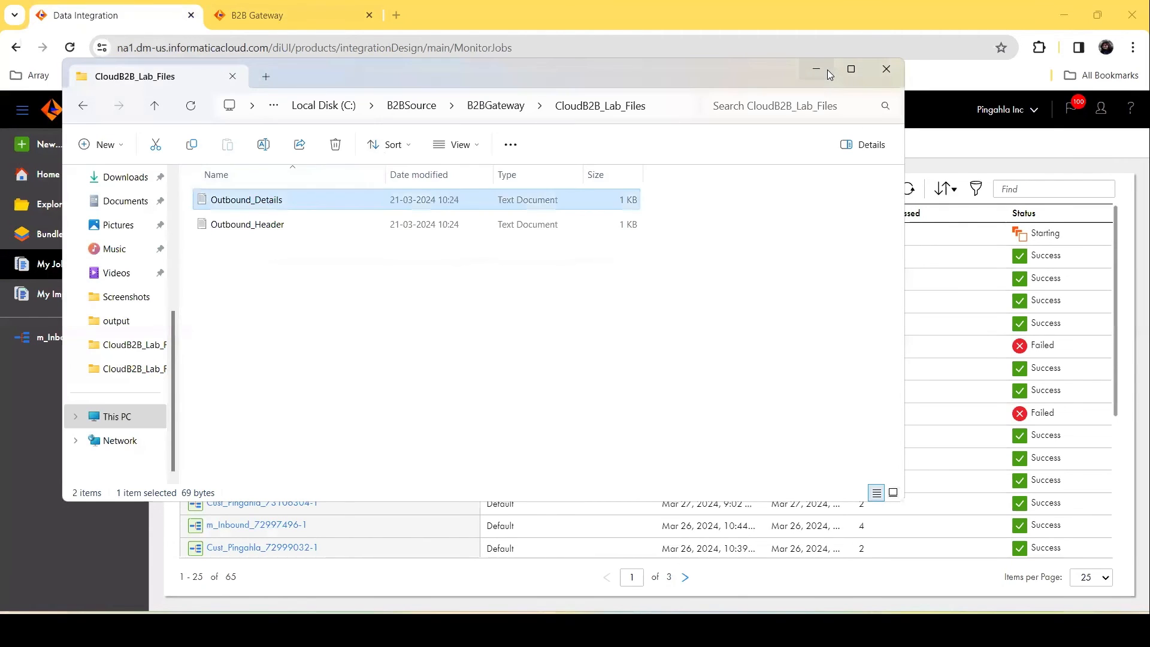
pyautogui.click(828, 69)
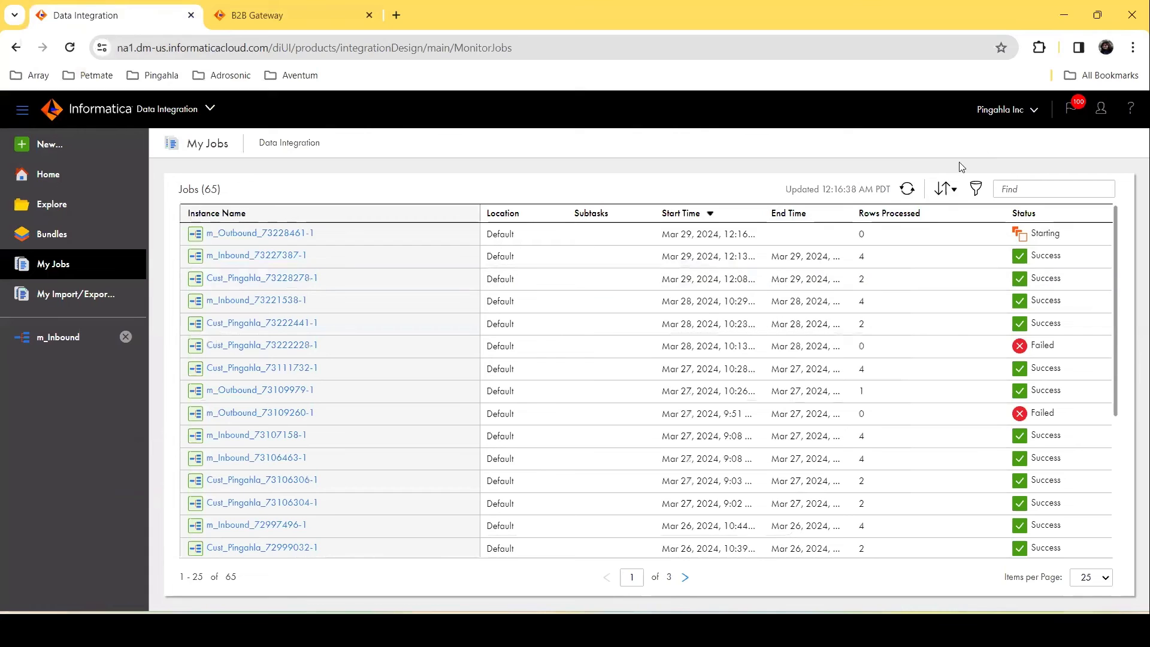
# Step: Refresh the job list to monitor the running m_Outbound job
pyautogui.click(907, 190)
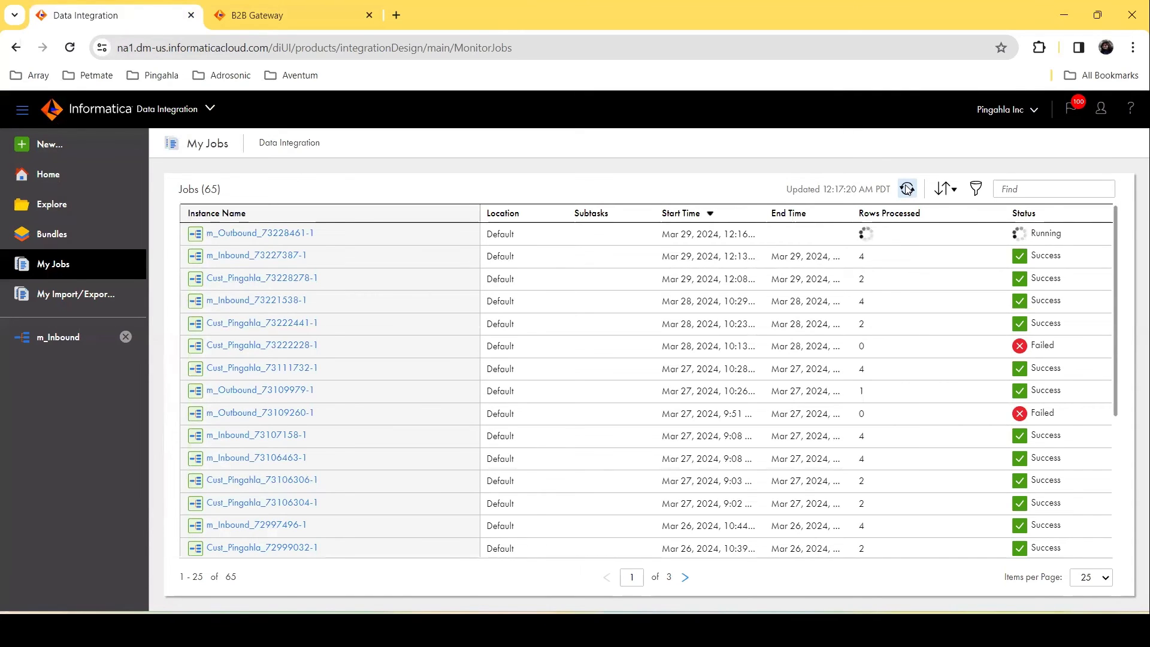
pyautogui.click(907, 189)
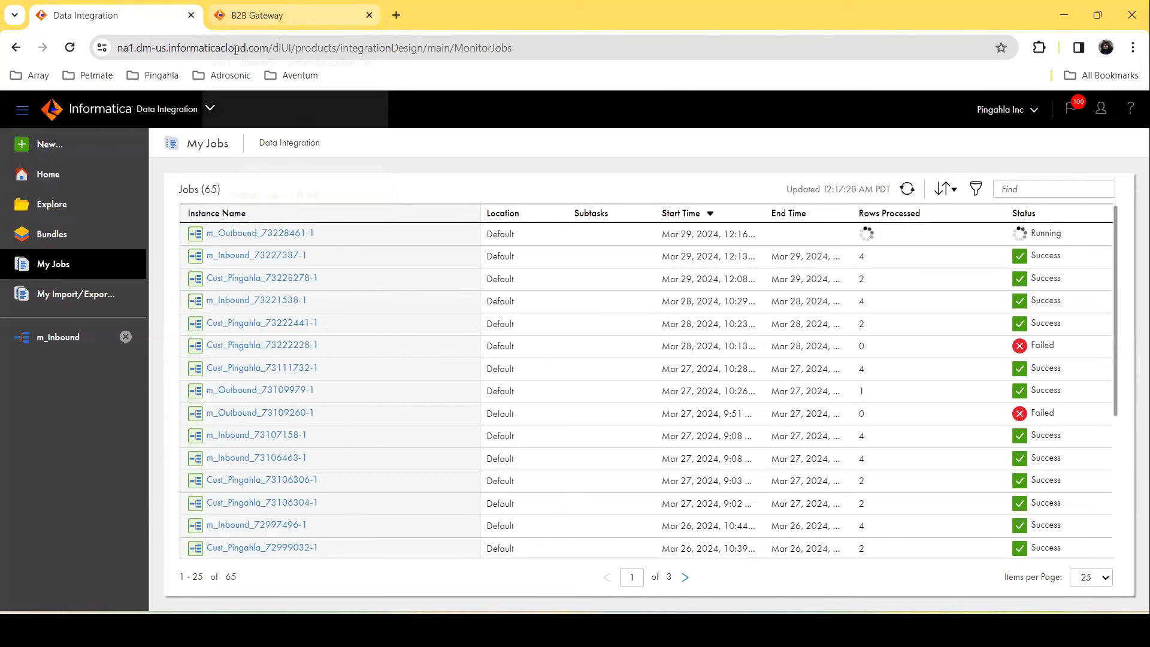
# Step: Open the B2B Gateway Events list and expand the latest TS_850_4010.txt event's details
pyautogui.click(282, 15)
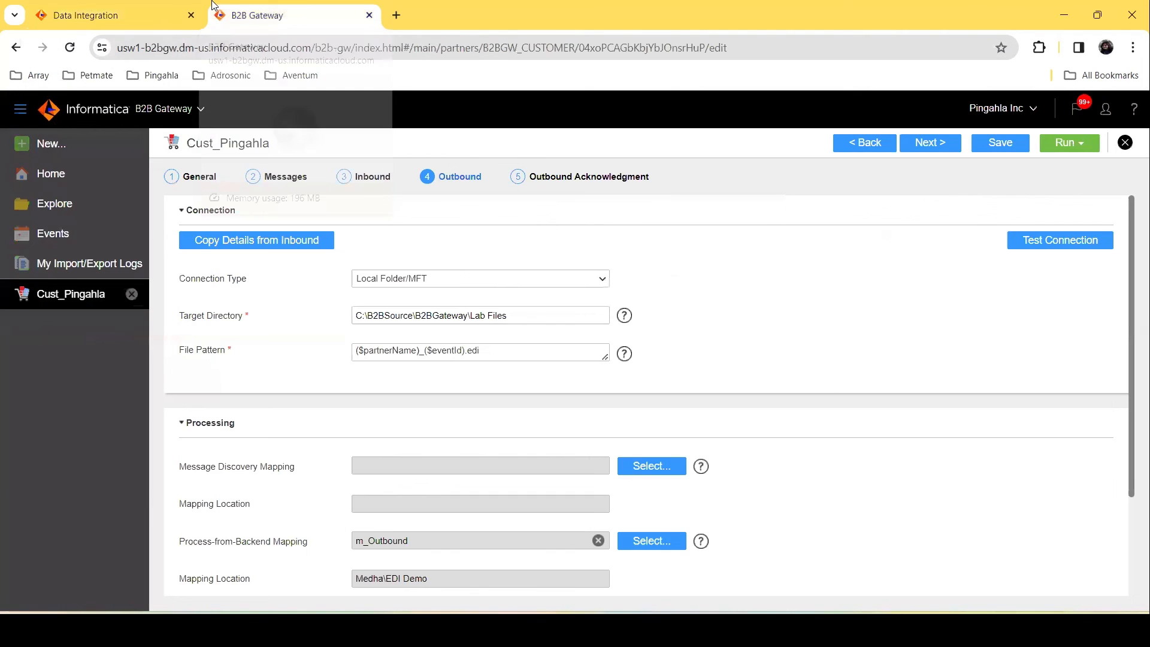
pyautogui.click(71, 234)
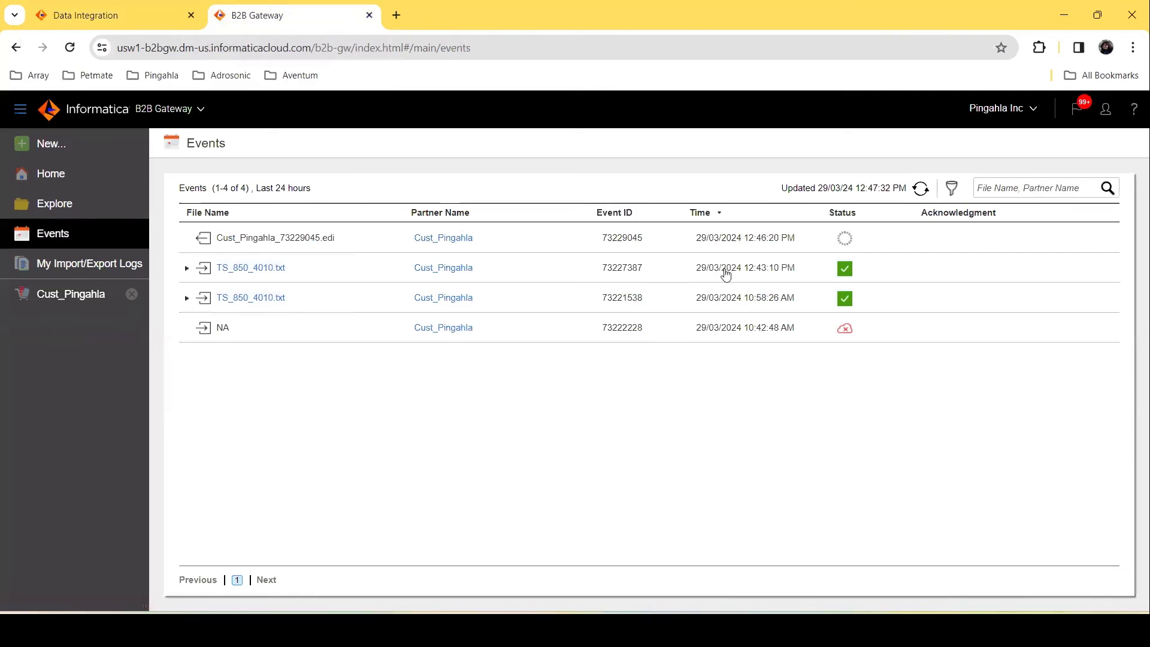
pyautogui.click(845, 271)
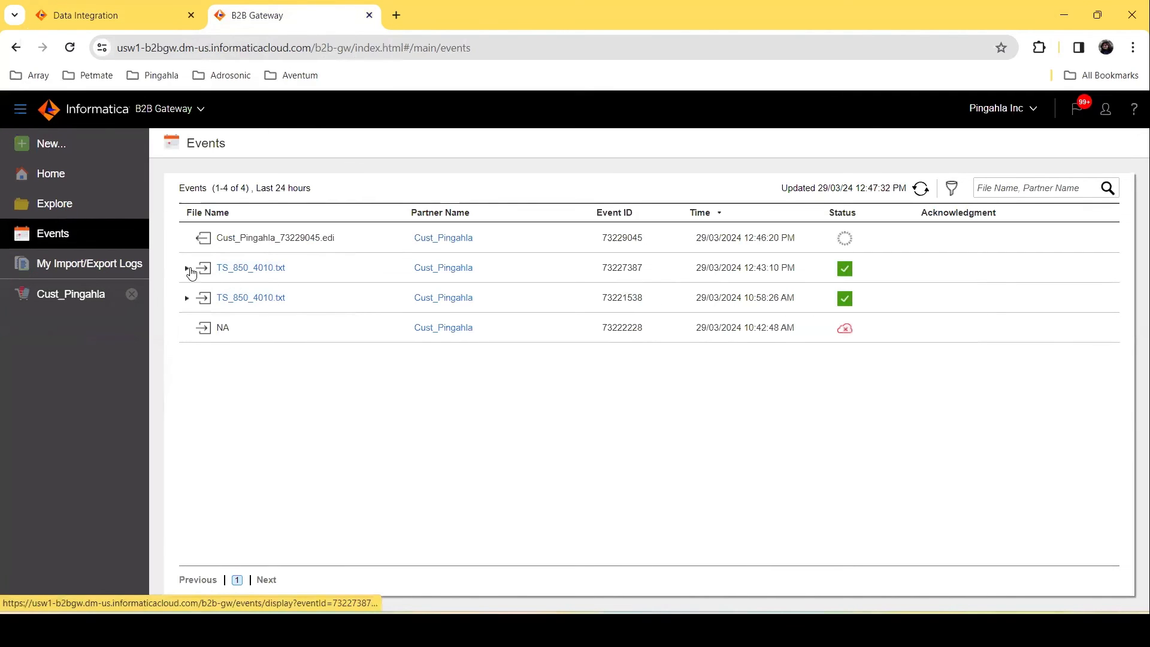
pyautogui.click(186, 271)
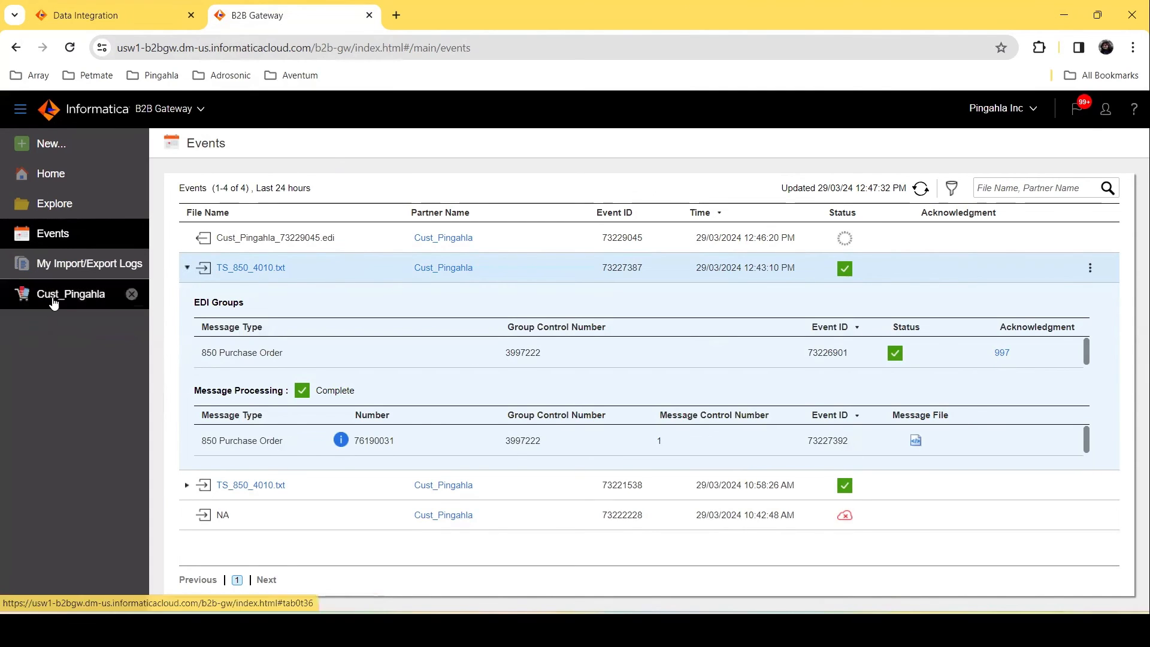
# Step: Return to the Cust_Pingahla partner and open its Outbound Acknowledgment step
pyautogui.click(33, 305)
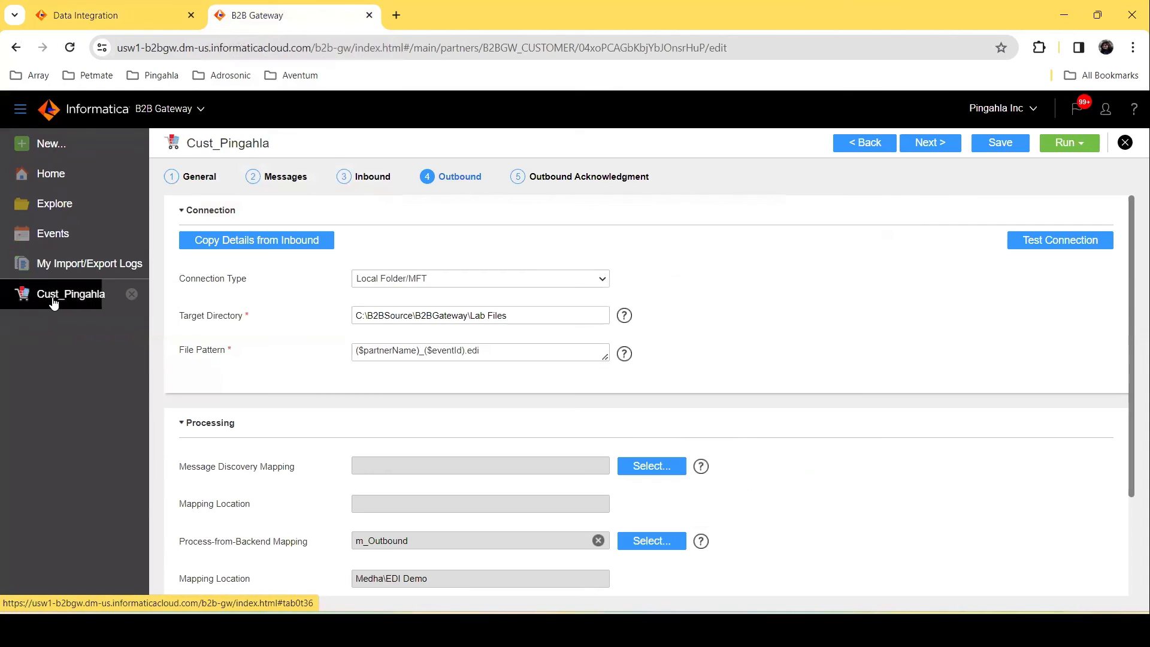
pyautogui.click(549, 180)
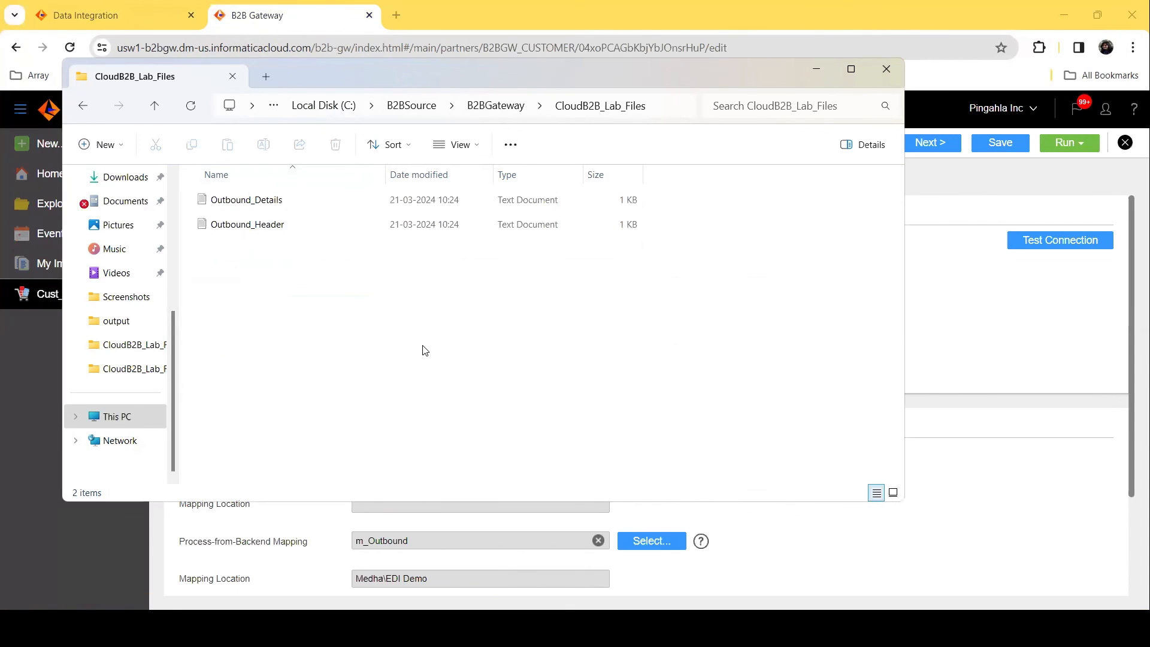
# Step: Open the latest 997 acknowledgment file in B2BGateway\Lab Files\acknowledgments and review it
pyautogui.click(482, 106)
pyautogui.doubleClick(239, 252)
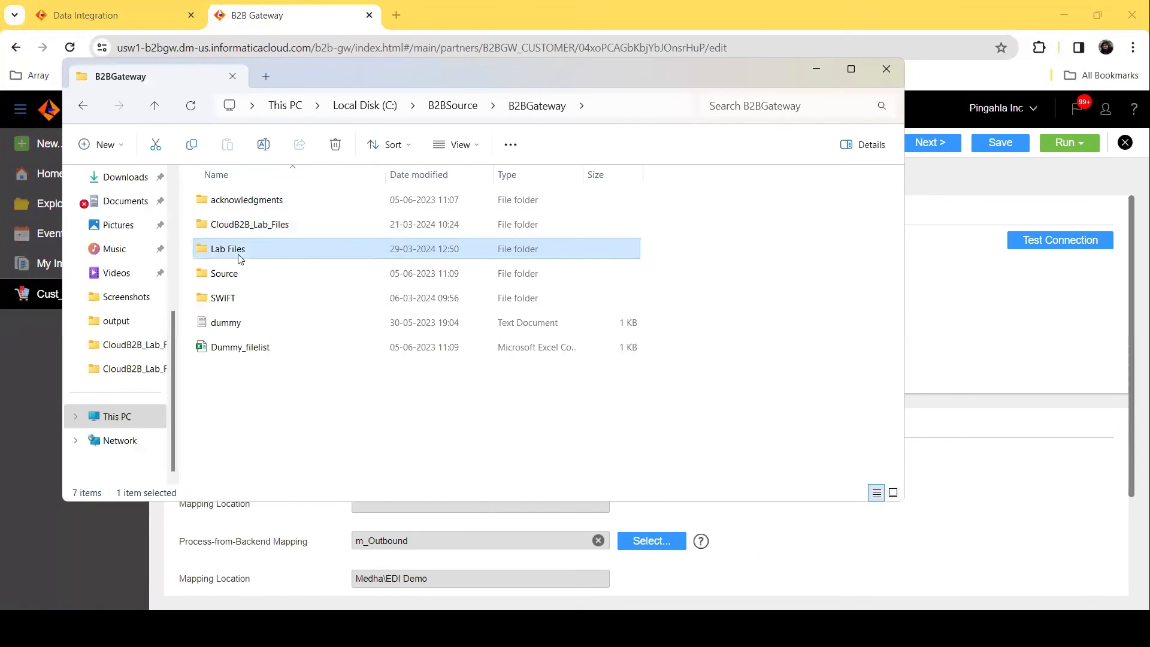
pyautogui.click(255, 199)
pyautogui.doubleClick(255, 199)
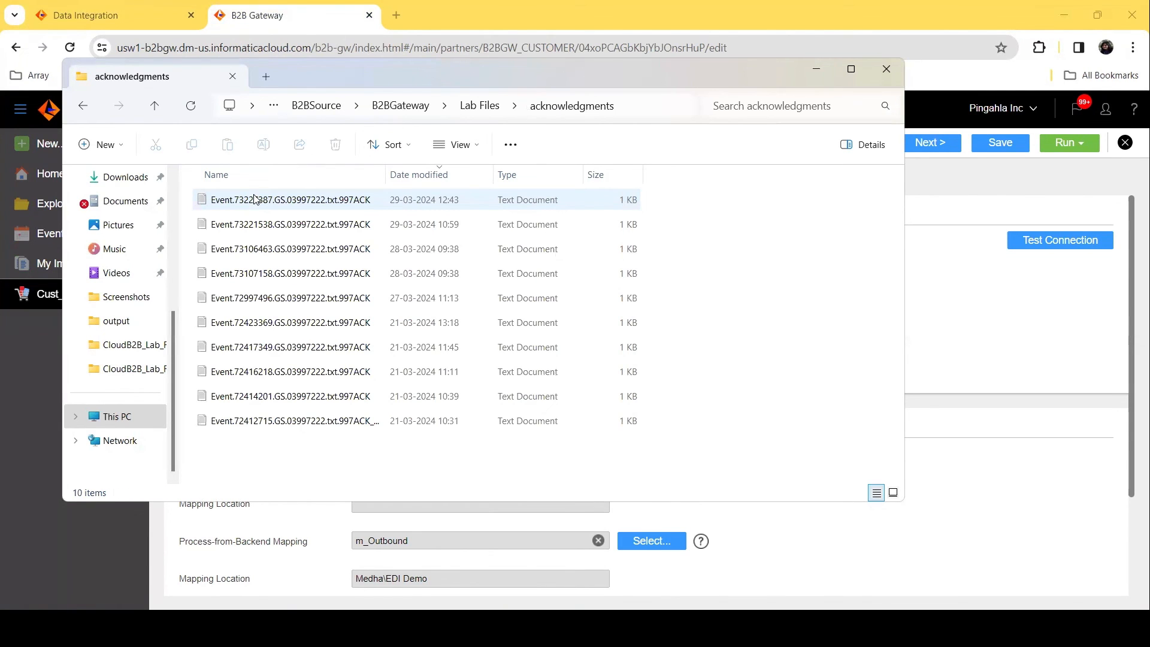
pyautogui.click(323, 205)
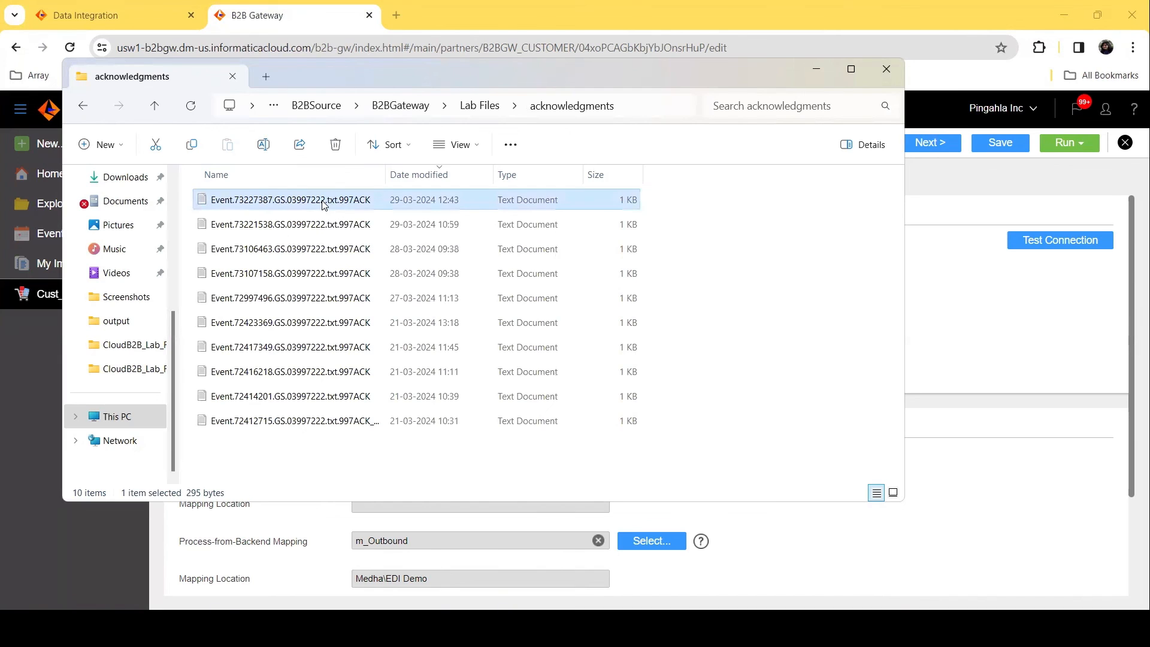
pyautogui.doubleClick(324, 205)
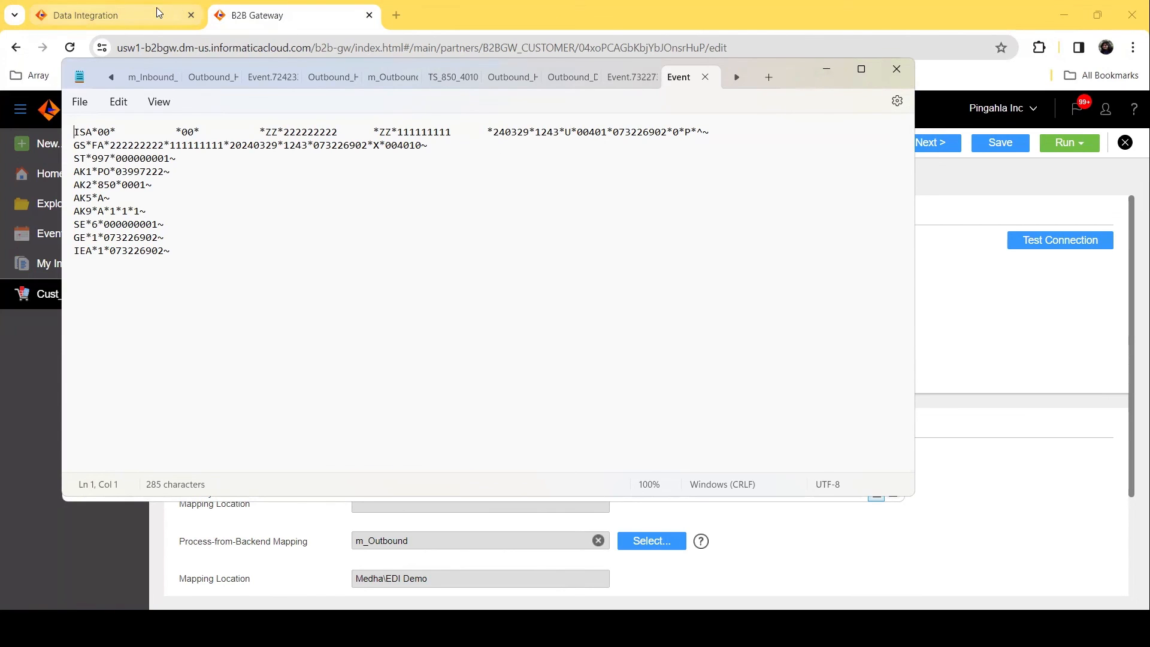
# Step: Check the Data Integration job list for the outbound job, then return to the partner's Outbound settings
pyautogui.click(139, 10)
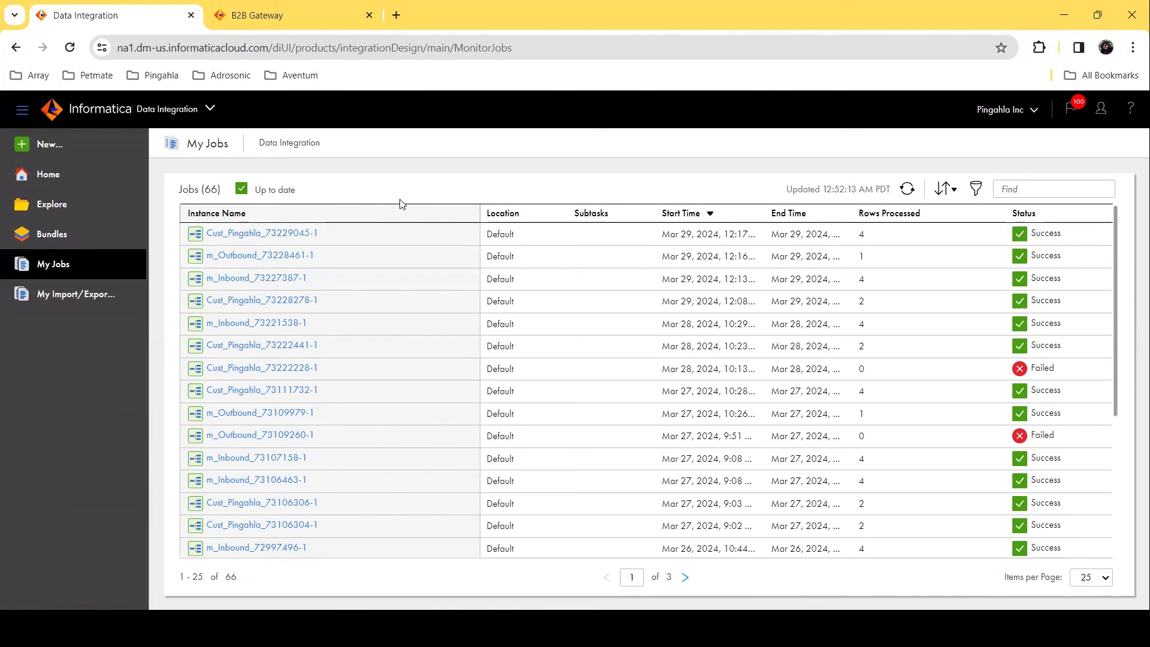
pyautogui.click(292, 24)
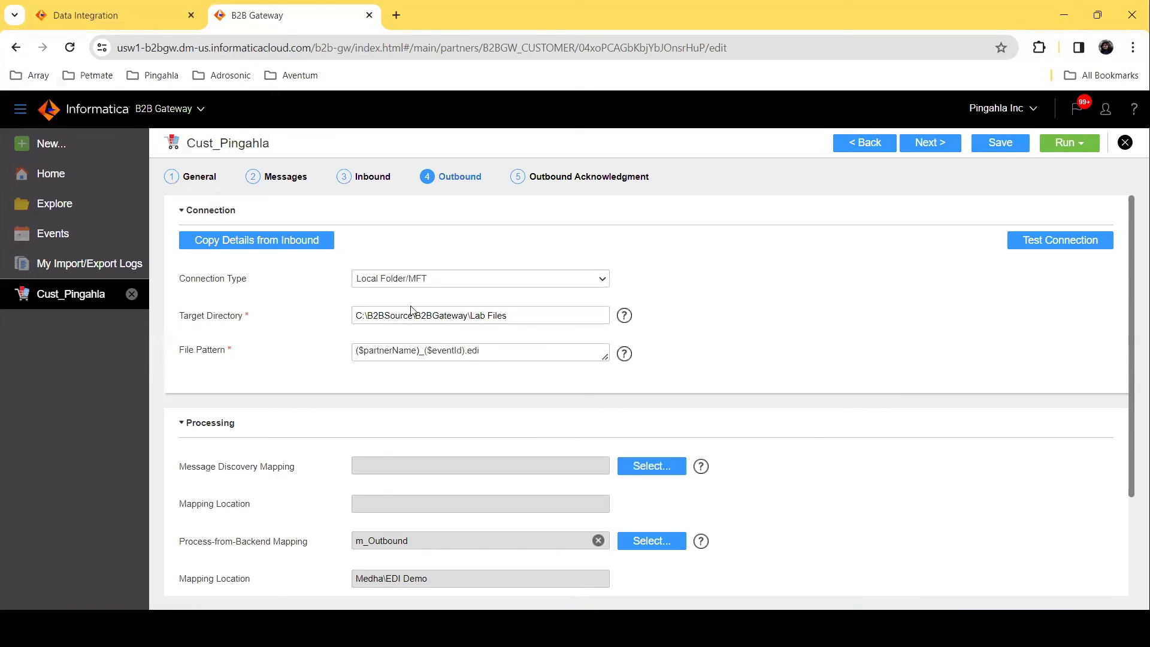
# Step: Copy the outbound Target Directory path and open that Lab Files folder in File Explorer
pyautogui.moveTo(520, 319); pyautogui.dragTo(340, 320)
pyautogui.hotkey('ctrl', 'c')
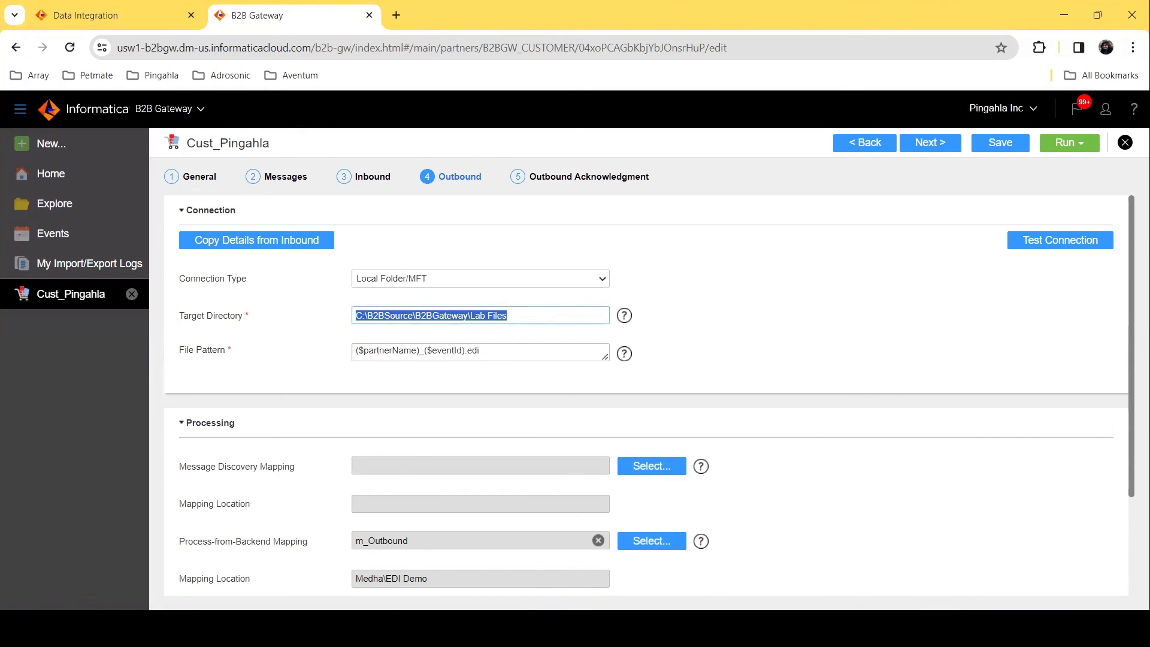
pyautogui.click(504, 628)
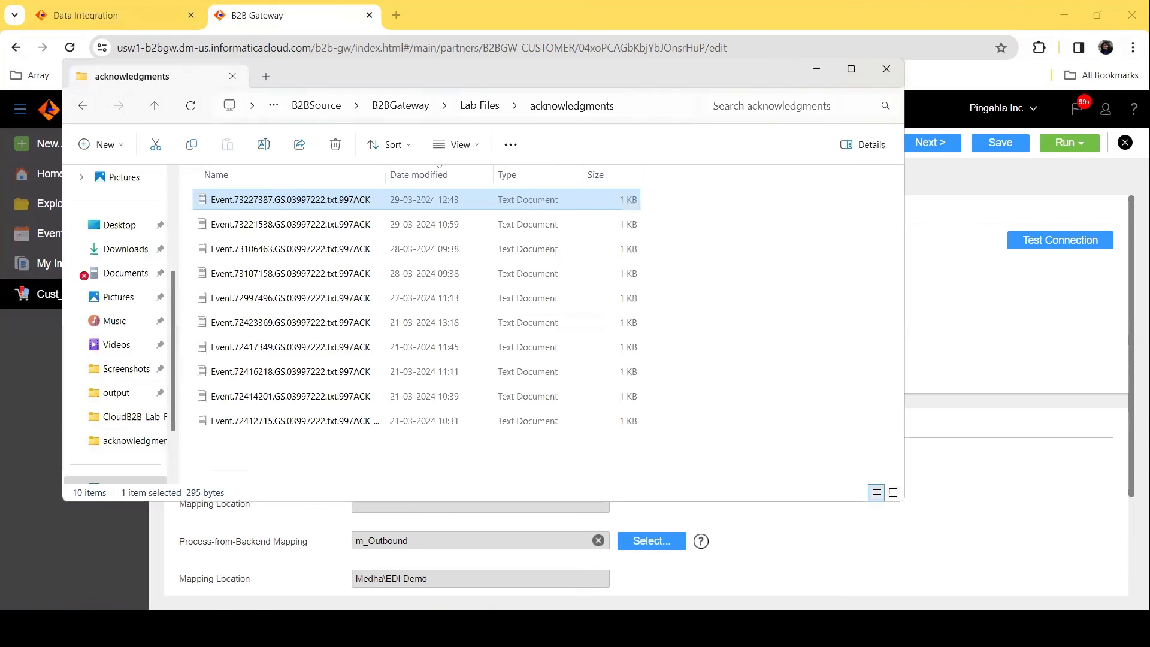
pyautogui.click(638, 108)
pyautogui.hotkey('ctrl', 'v')
pyautogui.press('Return')
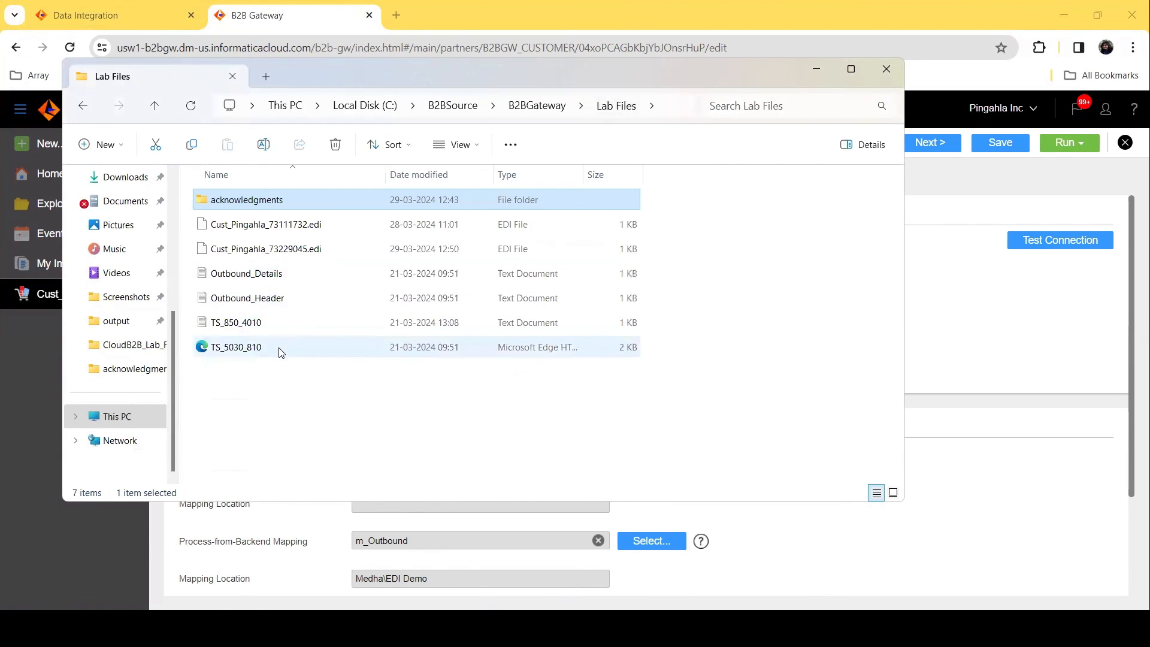
# Step: Open the generated Cust_Pingahla_73229045.edi outbound file in Notepad++ and return to B2B Gateway
pyautogui.click(294, 248)
pyautogui.rightClick(294, 248)
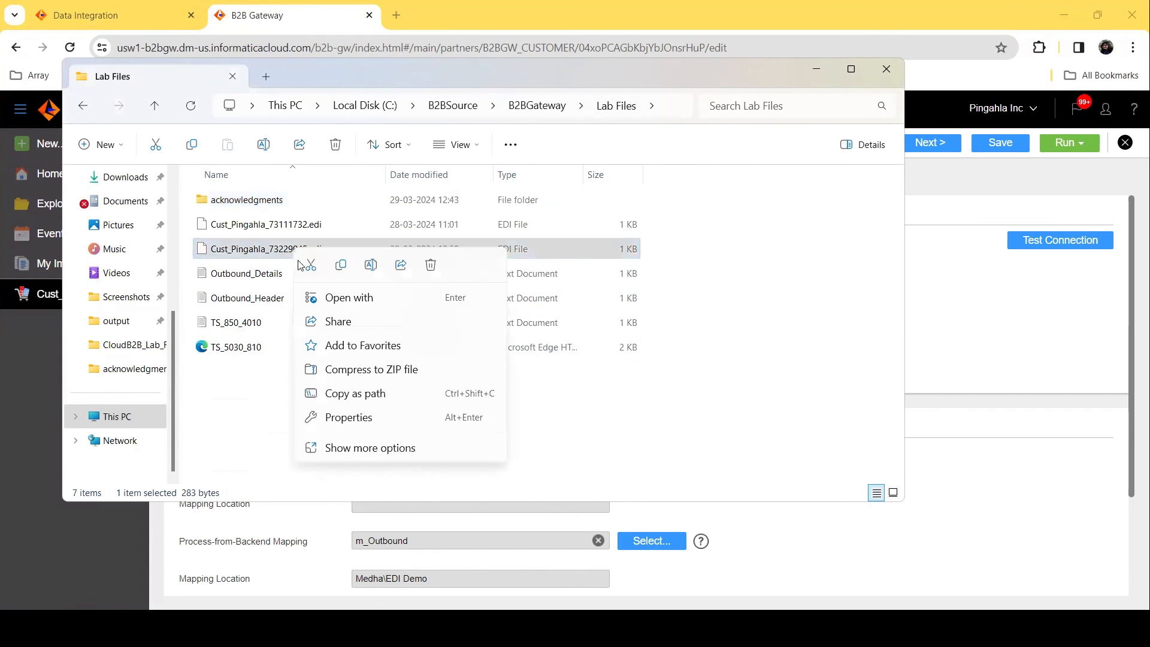
pyautogui.click(402, 309)
pyautogui.doubleClick(527, 223)
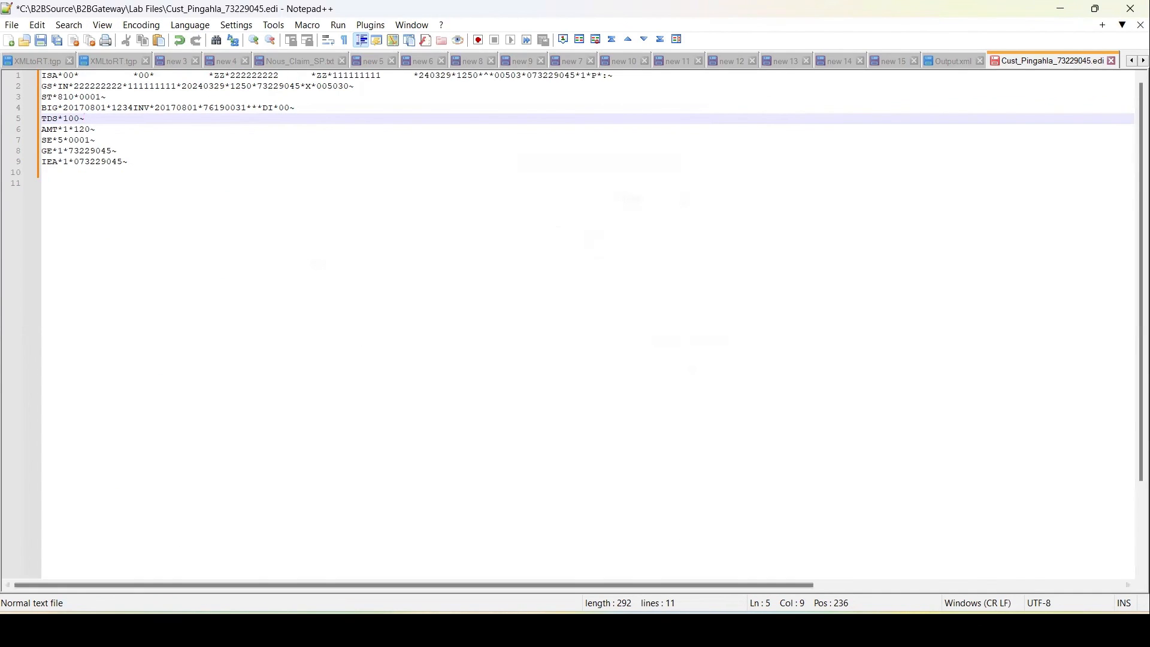
pyautogui.moveTo(701, 630)
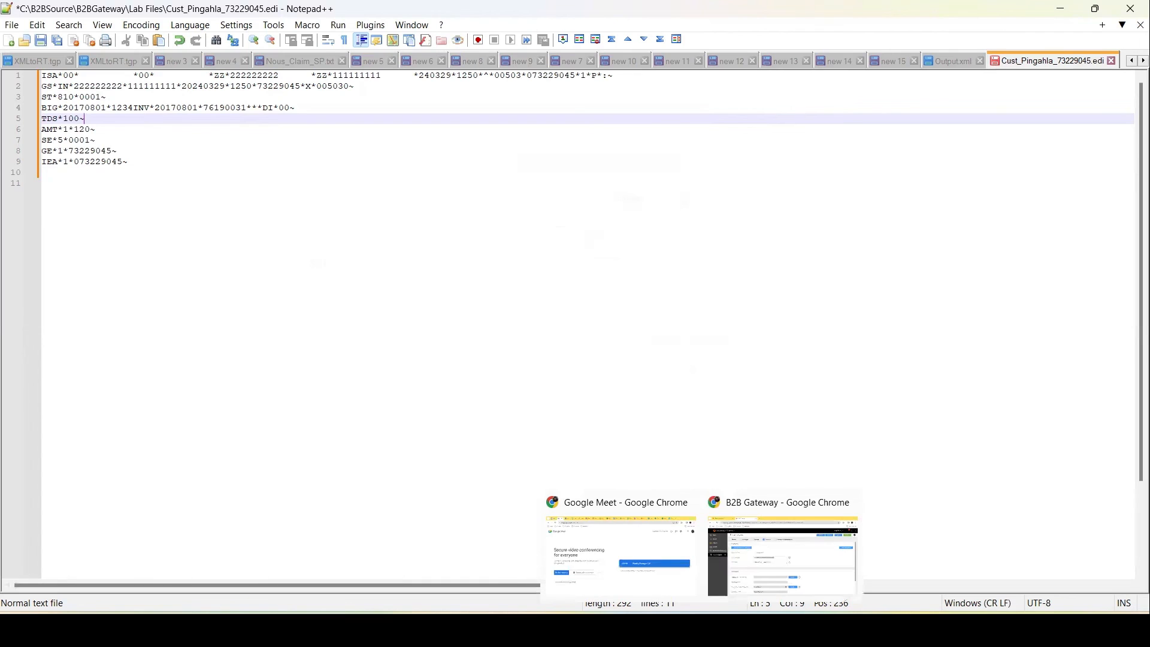
pyautogui.click(774, 556)
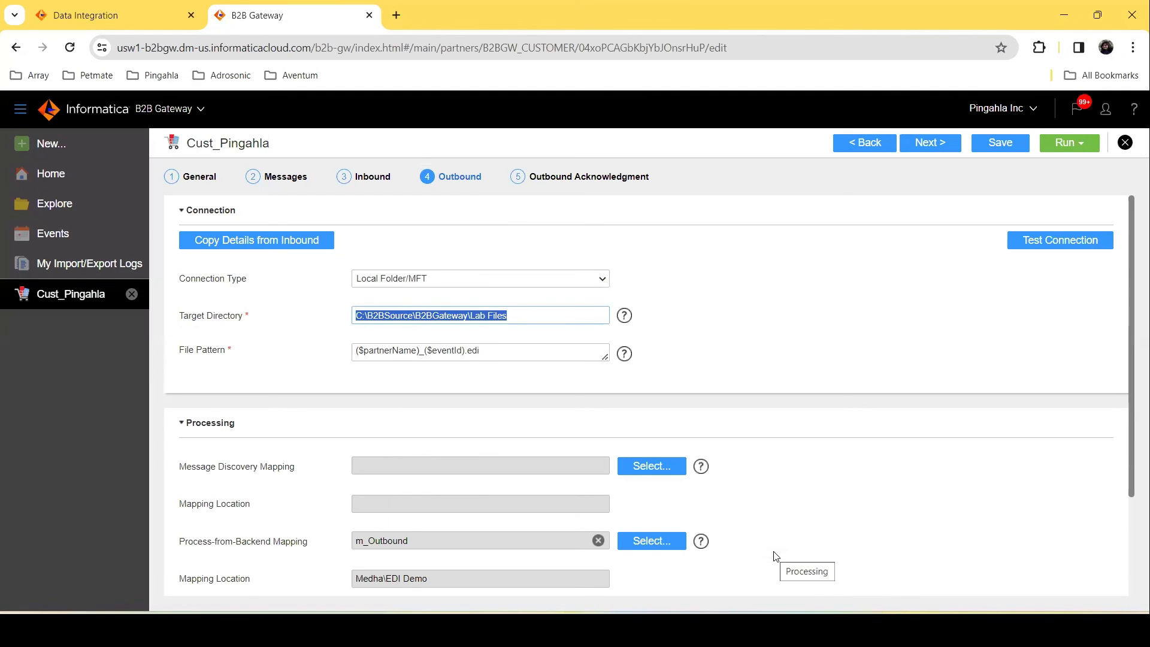